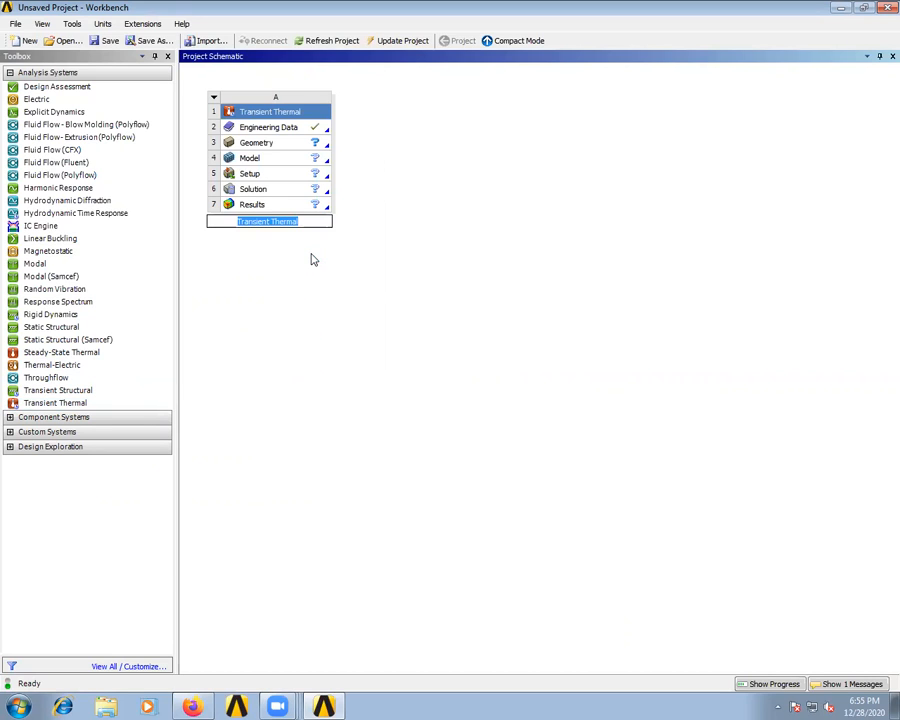
# - Rename the Transient Thermal system as led
pyautogui.press('Return')
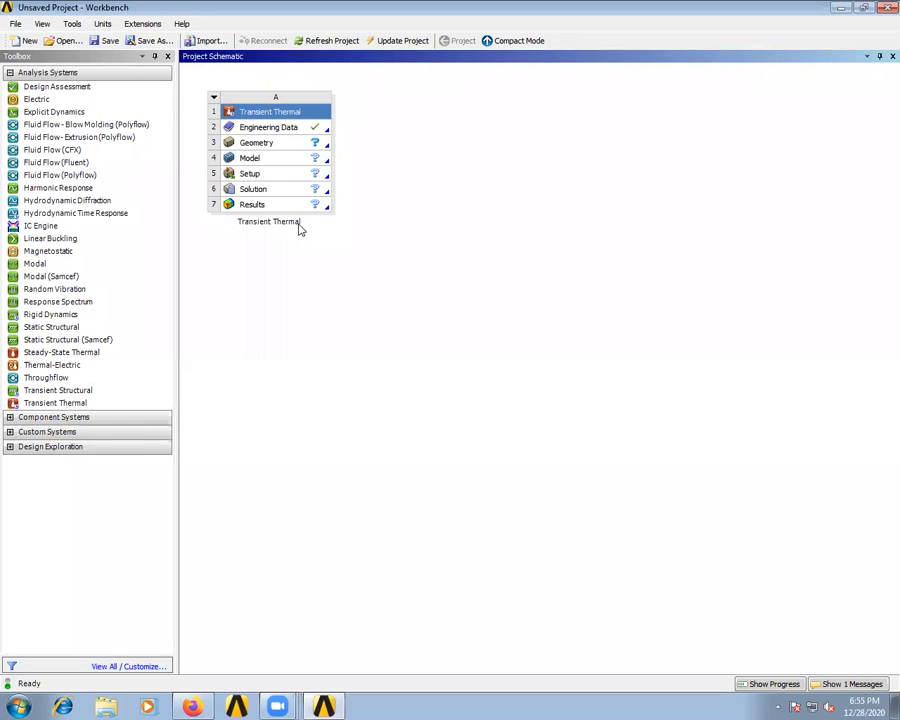
pyautogui.doubleClick(280, 221)
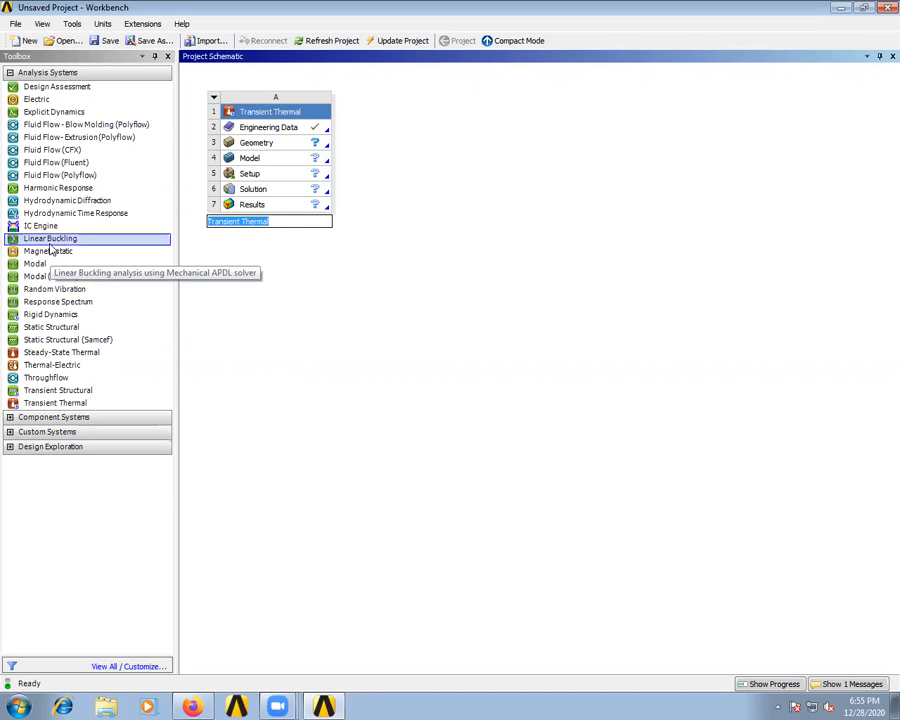
pyautogui.press('BackSpace')
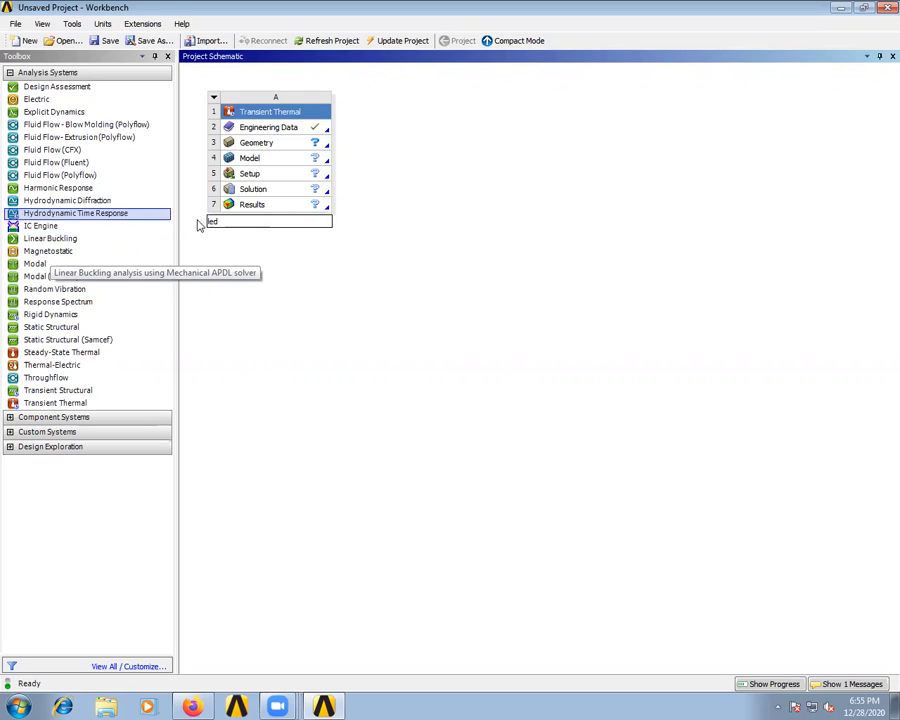
pyautogui.click(242, 267)
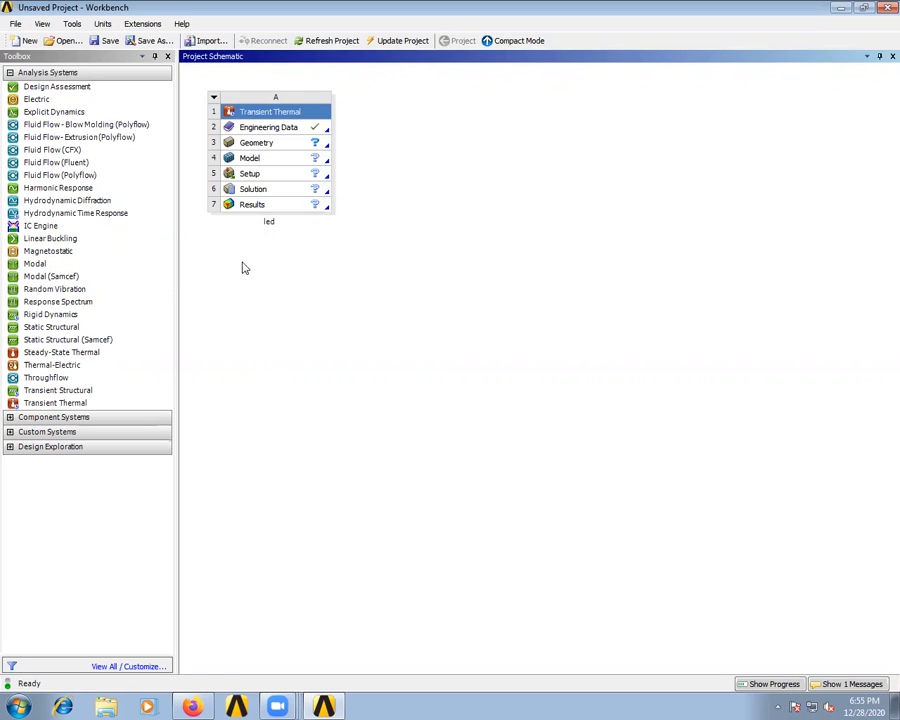
# - Add Aluminum Alloy from the General Materials library to the system's Engineering Data and return to the project
pyautogui.click(294, 136)
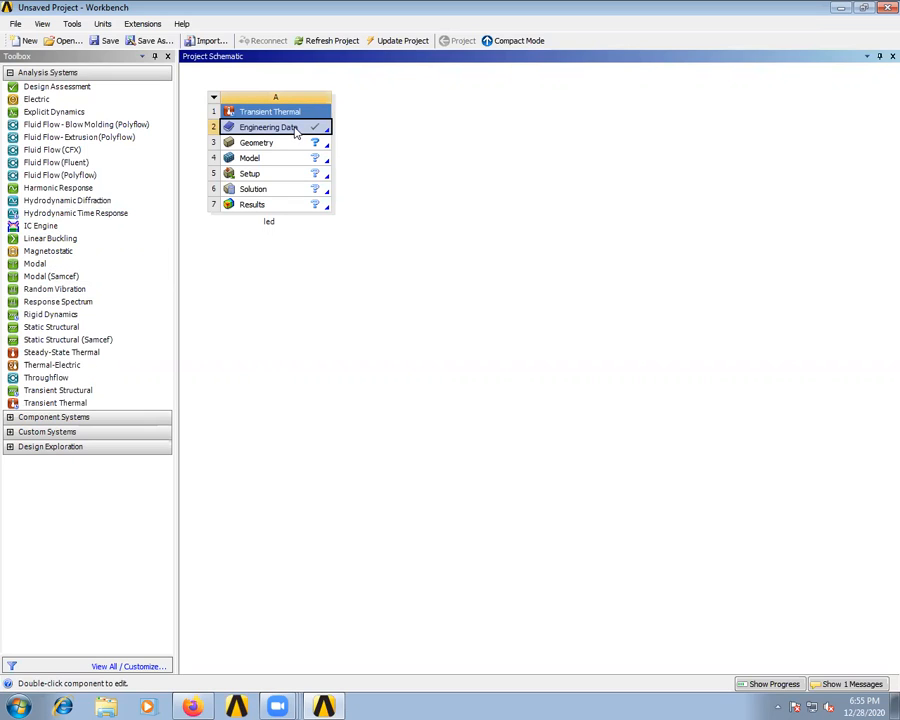
pyautogui.rightClick(297, 133)
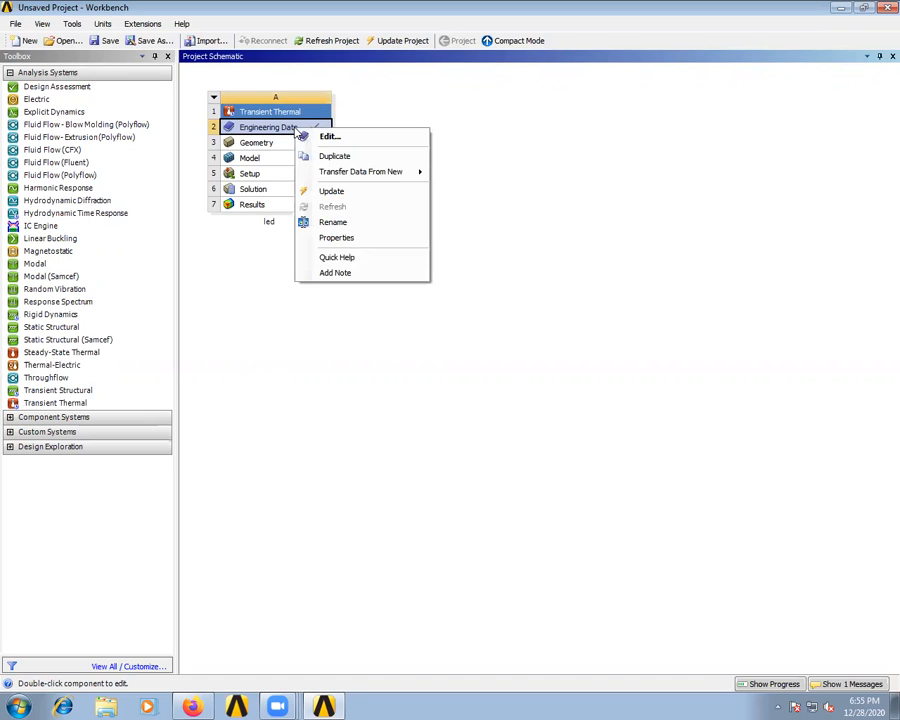
pyautogui.click(328, 136)
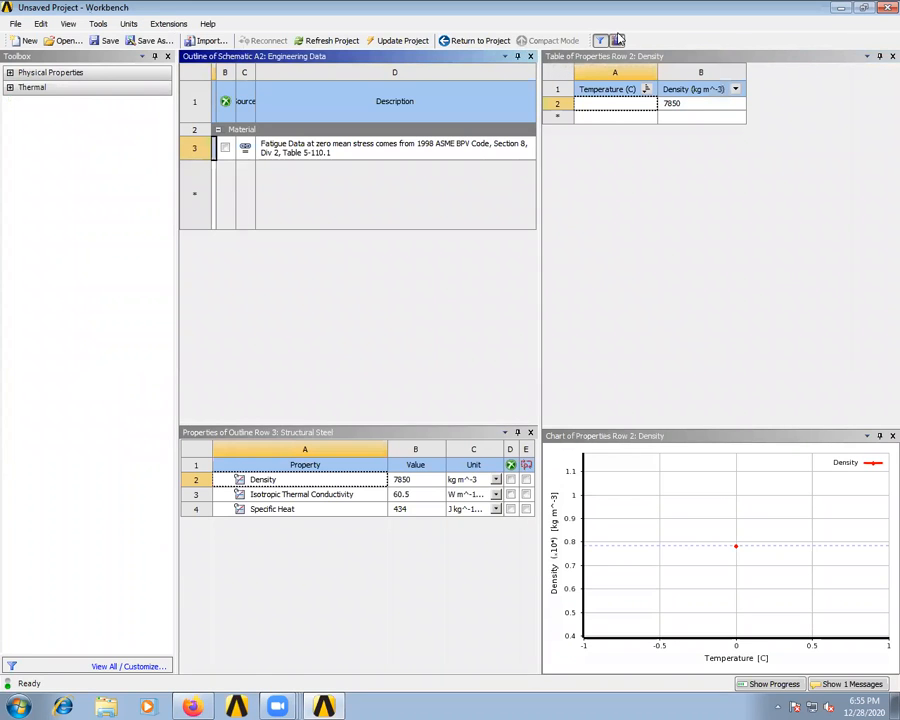
pyautogui.click(616, 40)
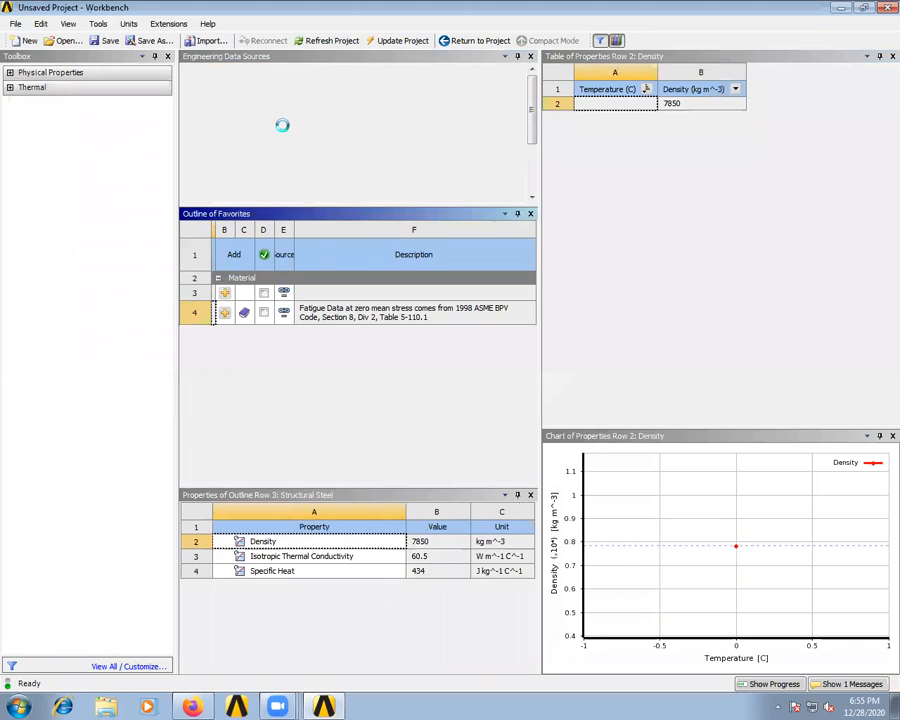
pyautogui.click(282, 125)
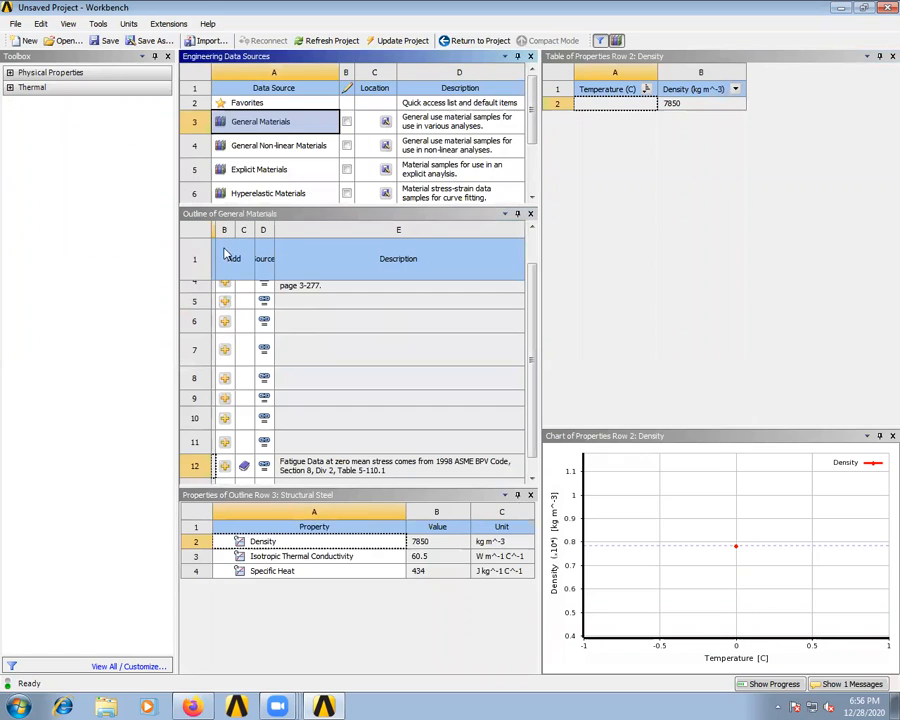
pyautogui.click(222, 233)
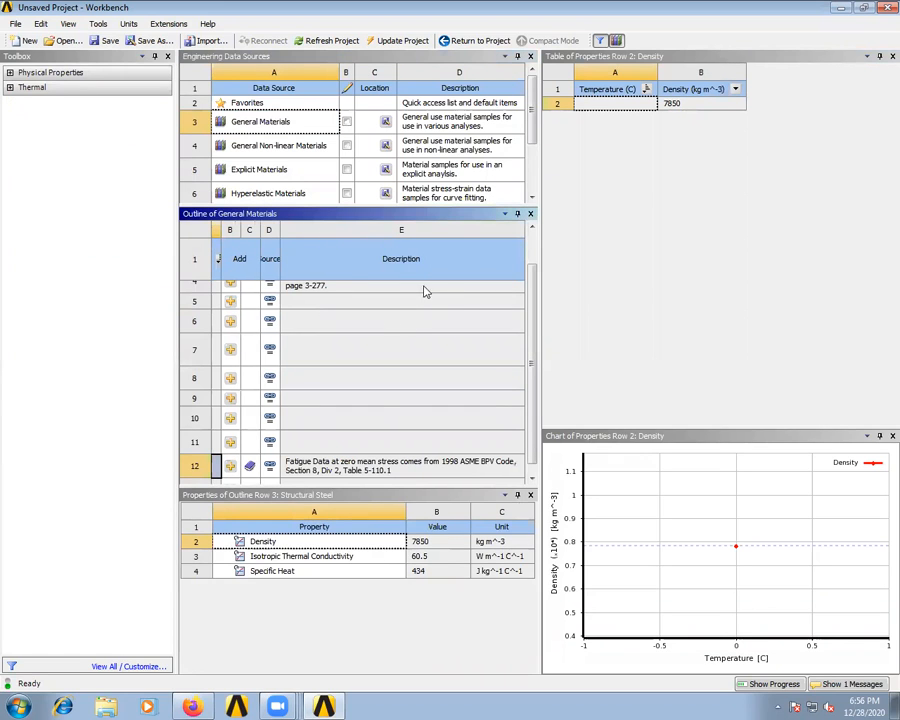
pyautogui.moveTo(424, 287); pyautogui.dragTo(407, 285)
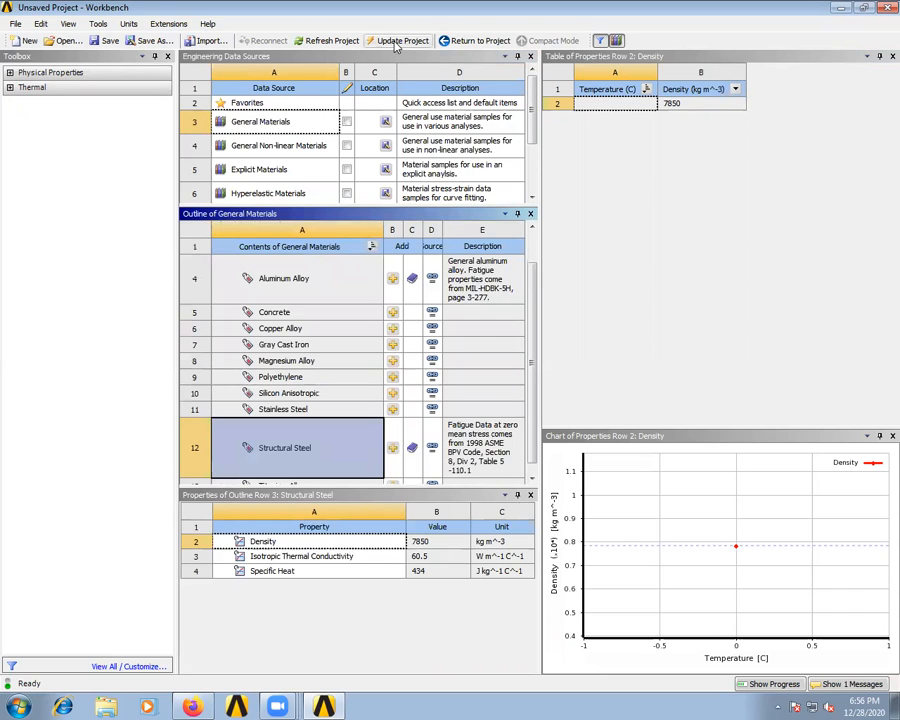
pyautogui.click(476, 41)
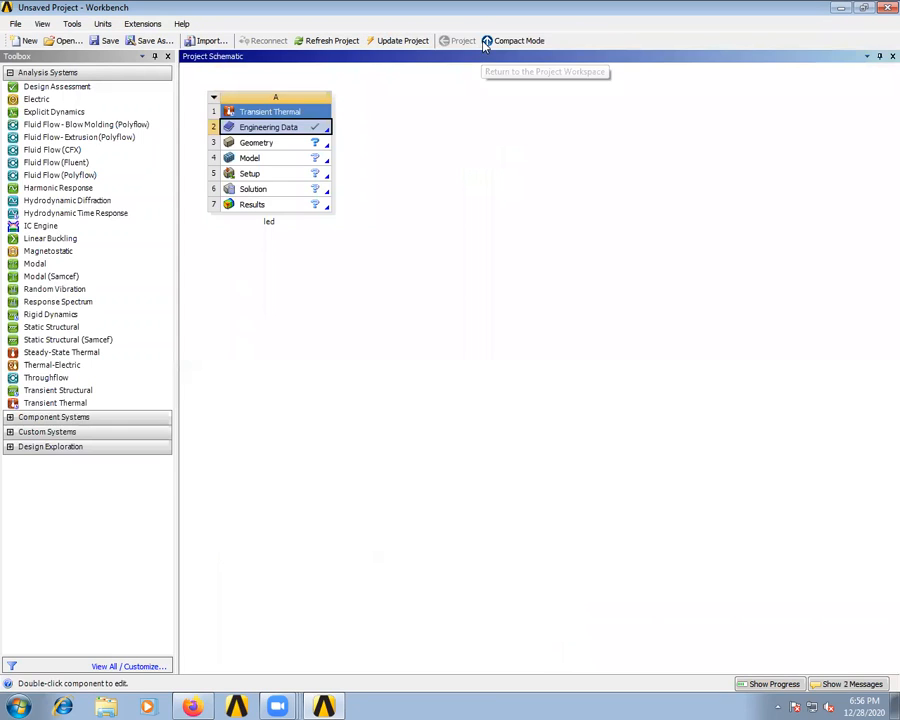
# - Import the geometry file circle10.stp from the Desktop into the transient thermal system's Geometry cell
pyautogui.click(278, 145)
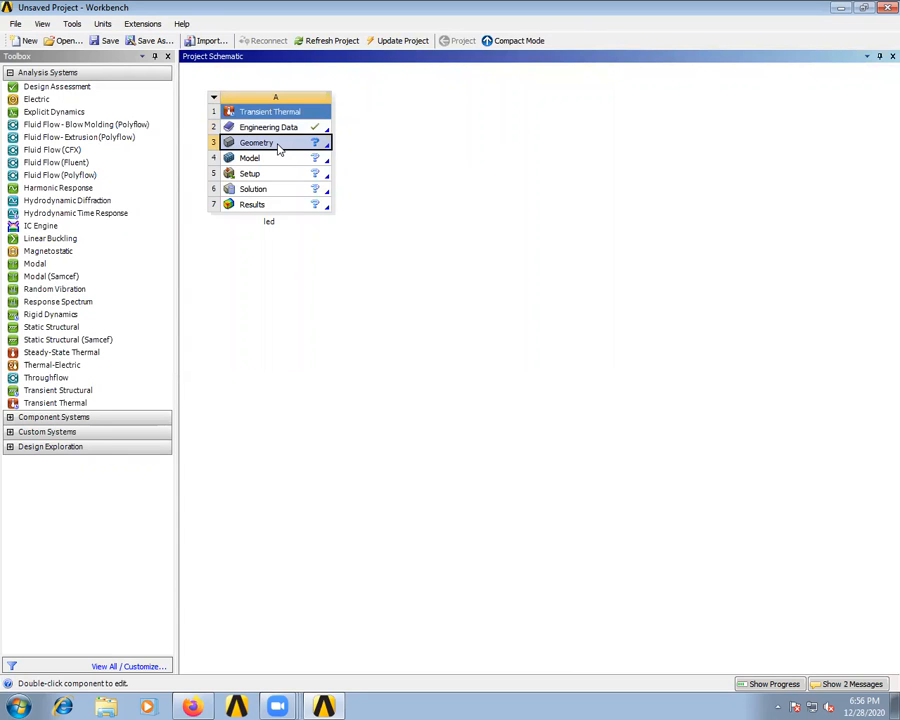
pyautogui.rightClick(279, 147)
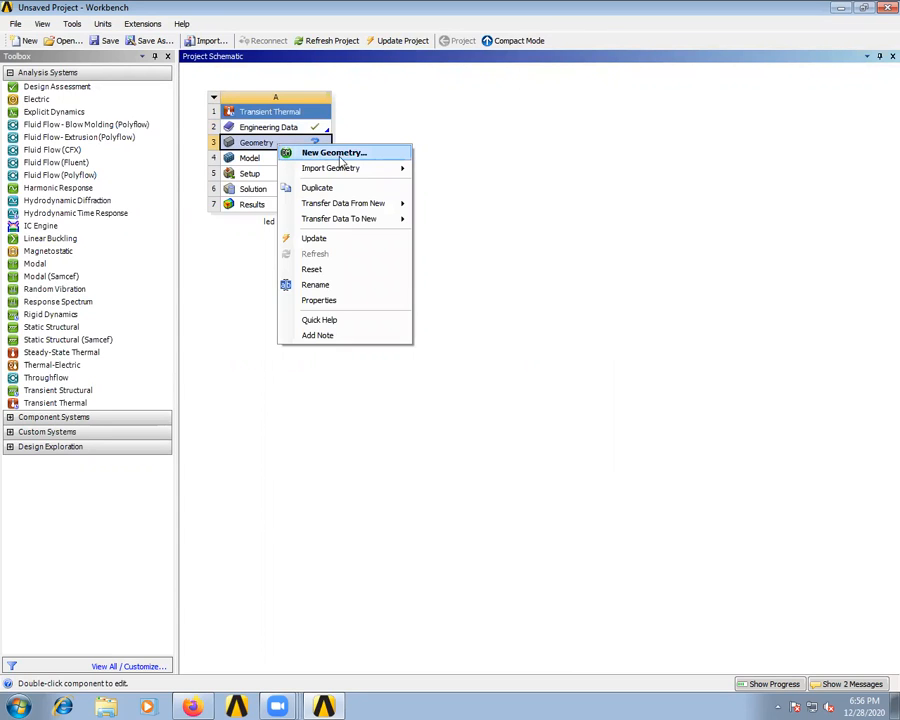
pyautogui.moveTo(355, 169)
pyautogui.click(446, 171)
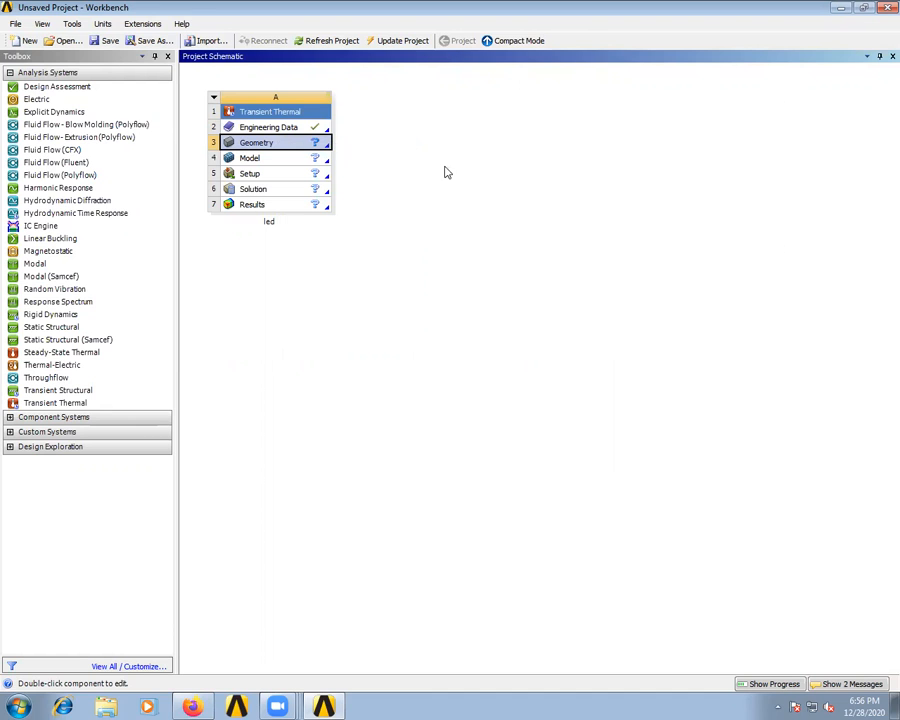
pyautogui.click(168, 143)
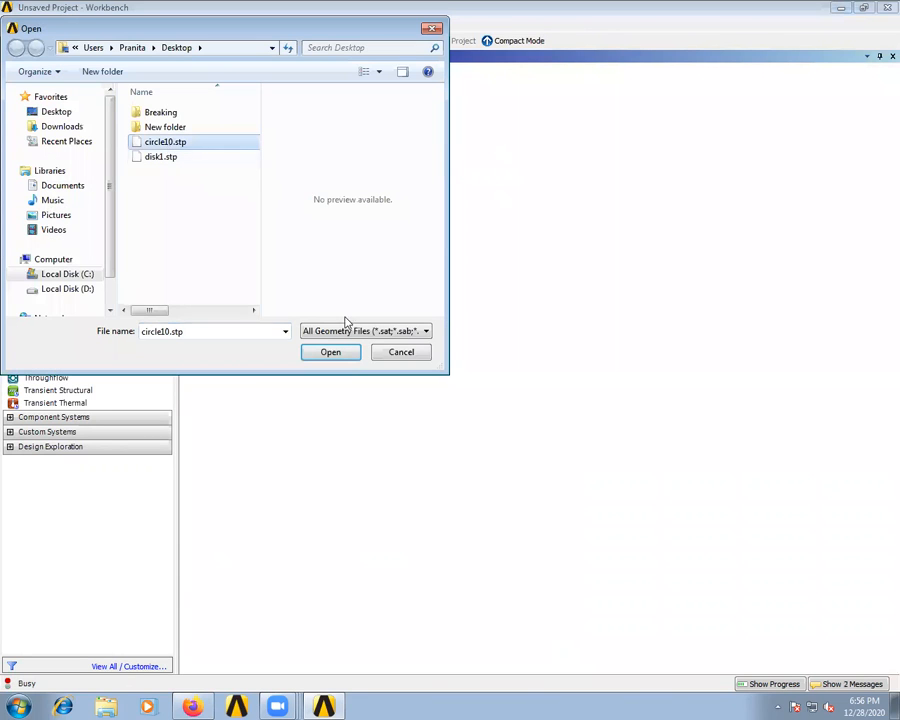
pyautogui.click(331, 352)
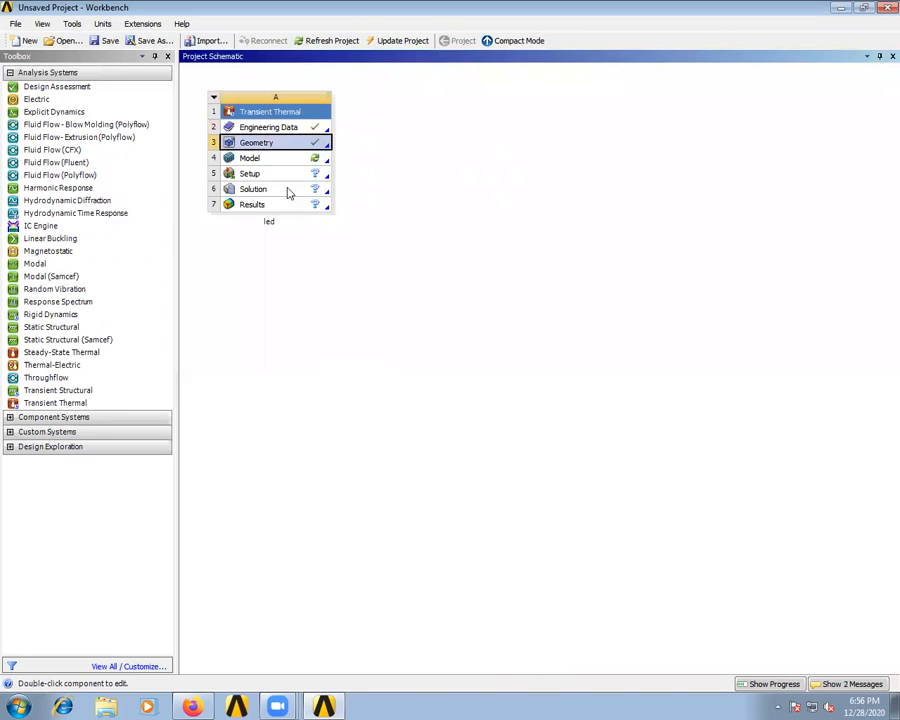
# - Open the transient thermal model in Mechanical and inspect the heat sink's pins and flat back face
pyautogui.doubleClick(284, 160)
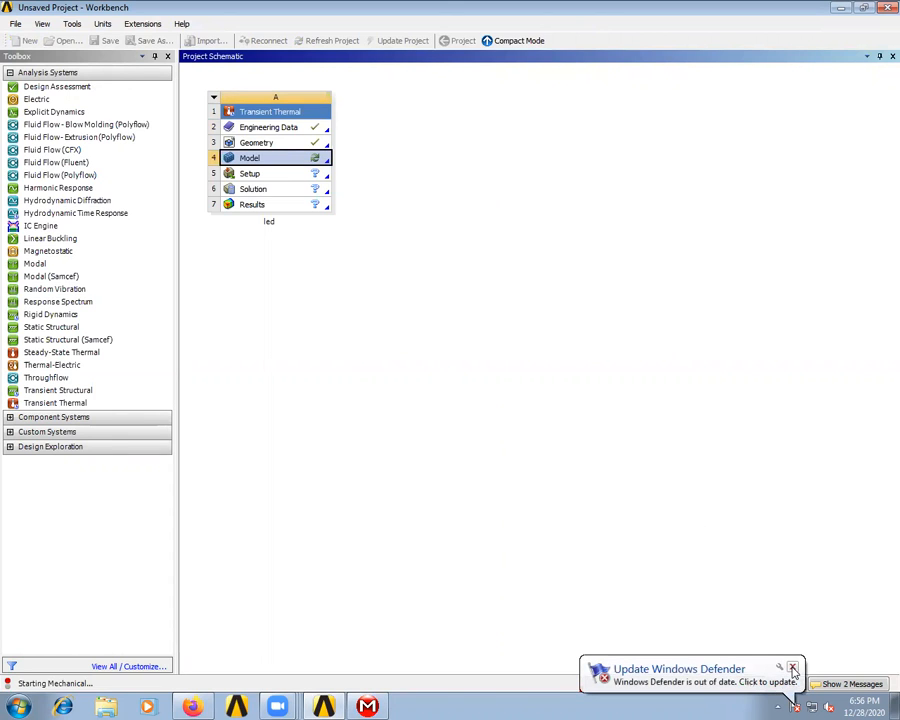
pyautogui.click(792, 668)
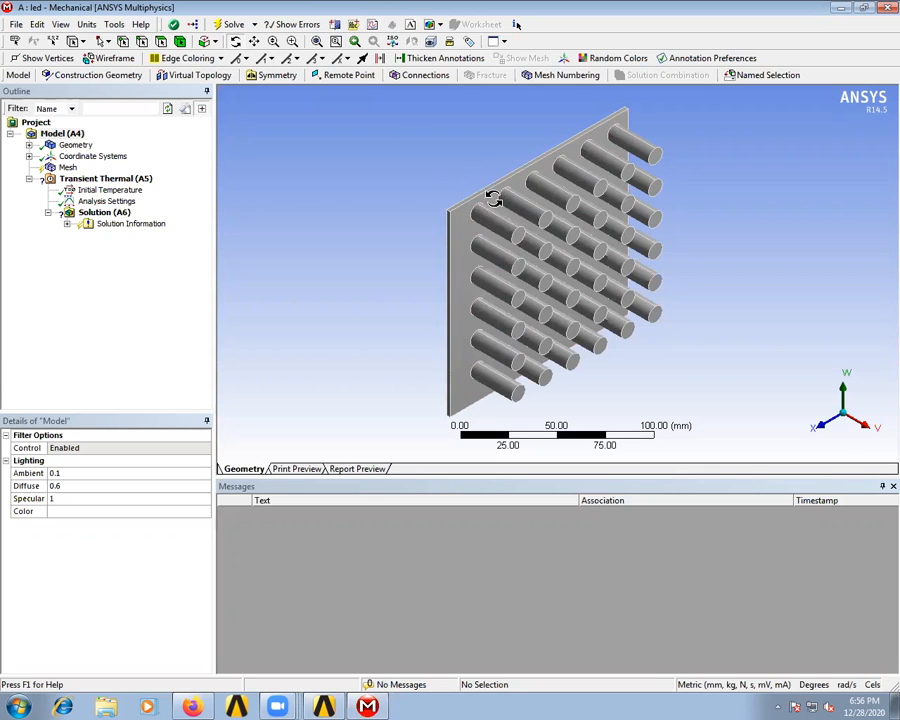
pyautogui.moveTo(586, 243)
pyautogui.mouseDown()
pyautogui.moveTo(649, 340)
pyautogui.moveTo(474, 362)
pyautogui.moveTo(474, 338)
pyautogui.moveTo(496, 366)
pyautogui.moveTo(589, 225)
pyautogui.mouseUp()
pyautogui.moveTo(557, 370); pyautogui.dragTo(484, 235)
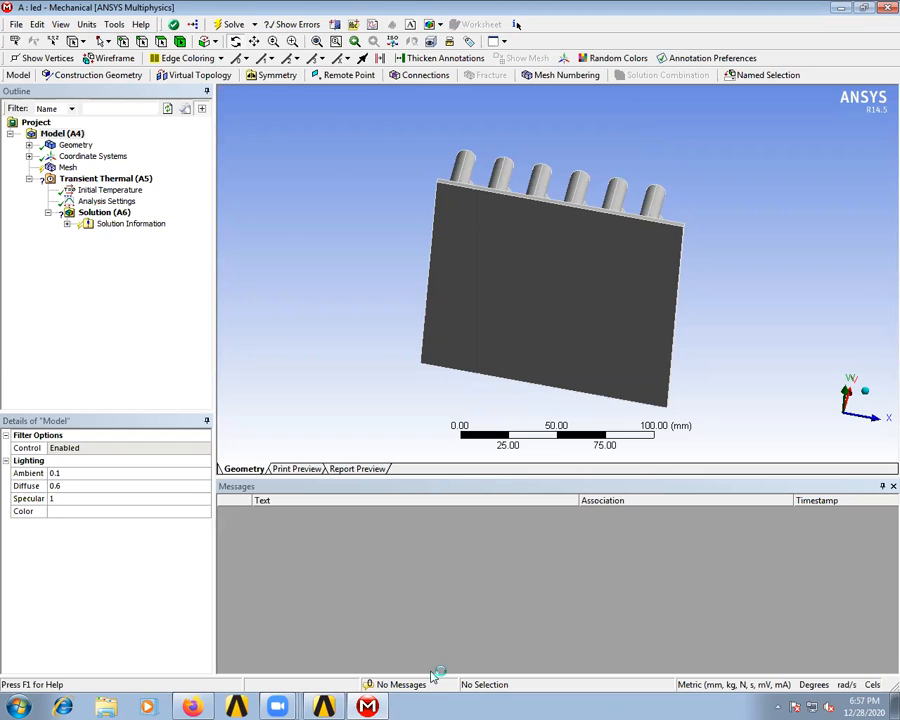
# - Open the system's geometry in DesignModeler with millimeter as the length unit and generate the imported body
pyautogui.click(328, 706)
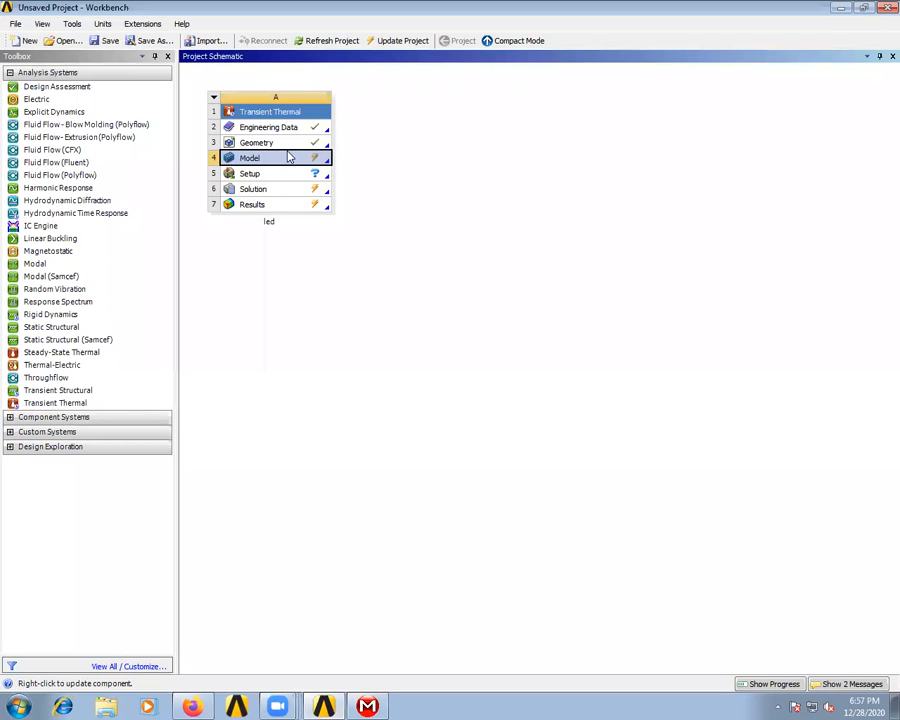
pyautogui.doubleClick(288, 148)
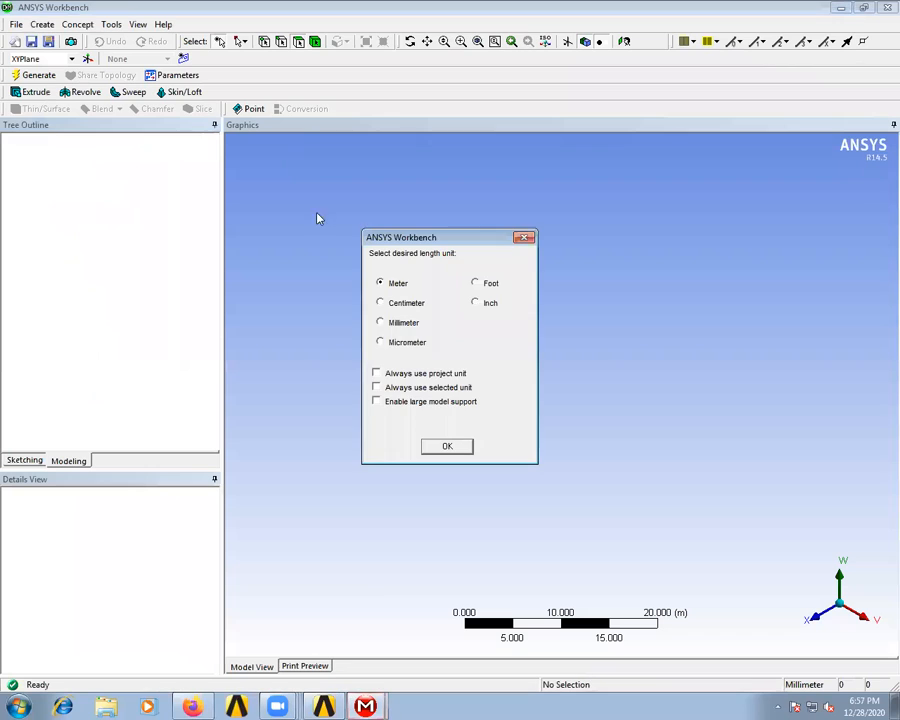
pyautogui.click(381, 324)
pyautogui.click(446, 446)
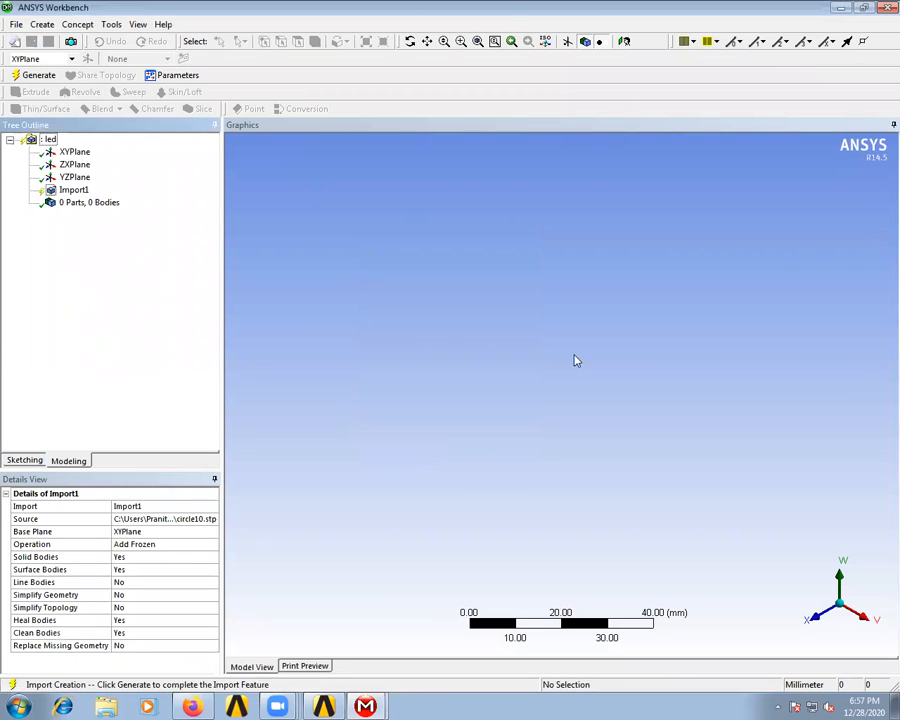
pyautogui.click(40, 77)
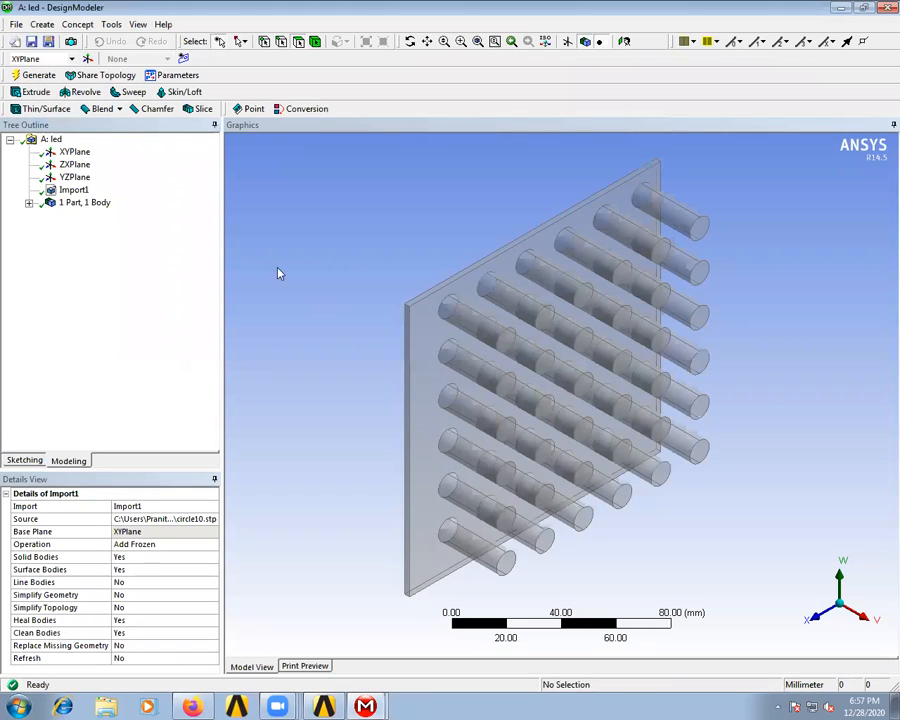
pyautogui.click(40, 461)
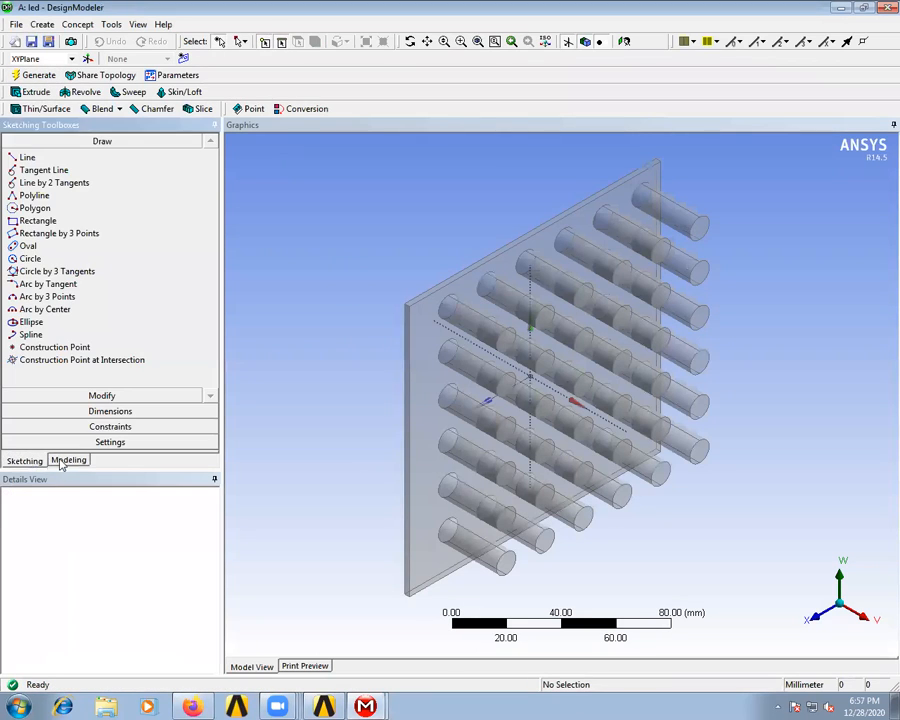
pyautogui.click(72, 411)
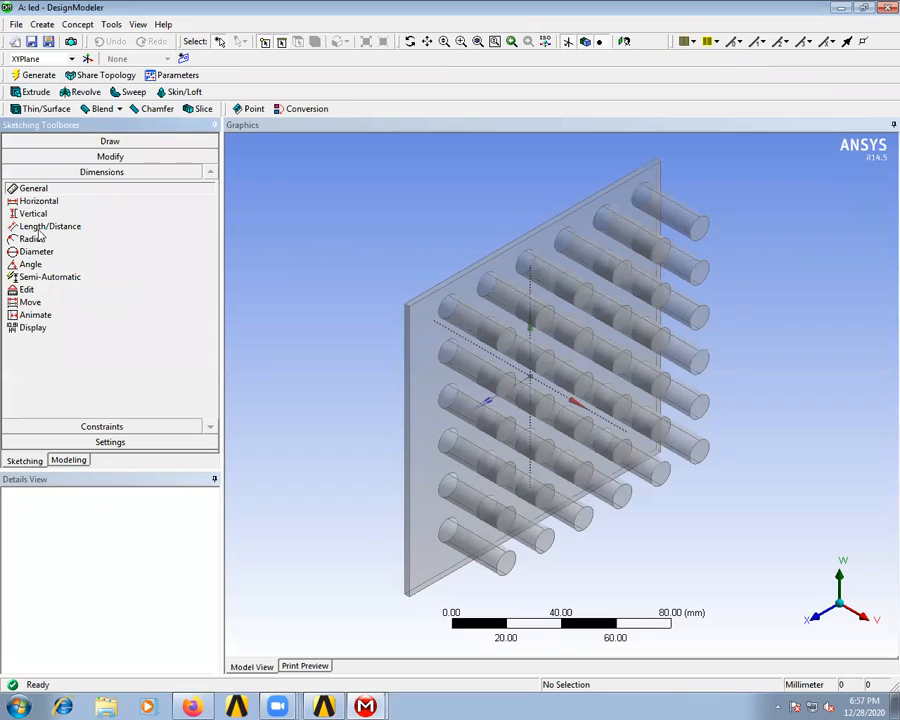
pyautogui.click(39, 201)
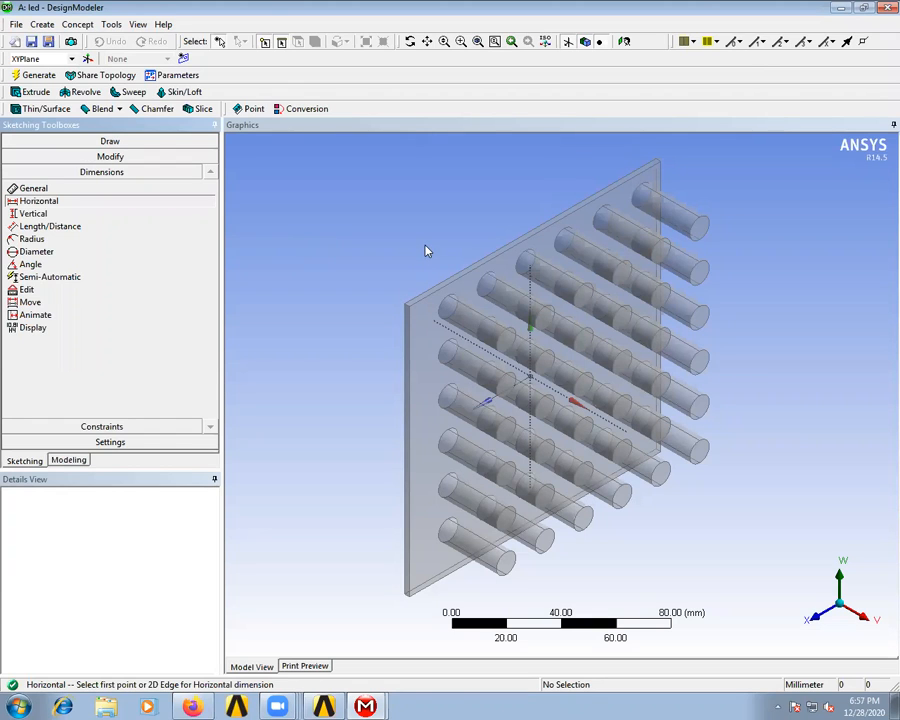
pyautogui.click(409, 43)
pyautogui.moveTo(471, 256)
pyautogui.mouseDown()
pyautogui.moveTo(669, 318)
pyautogui.moveTo(693, 337)
pyautogui.mouseUp()
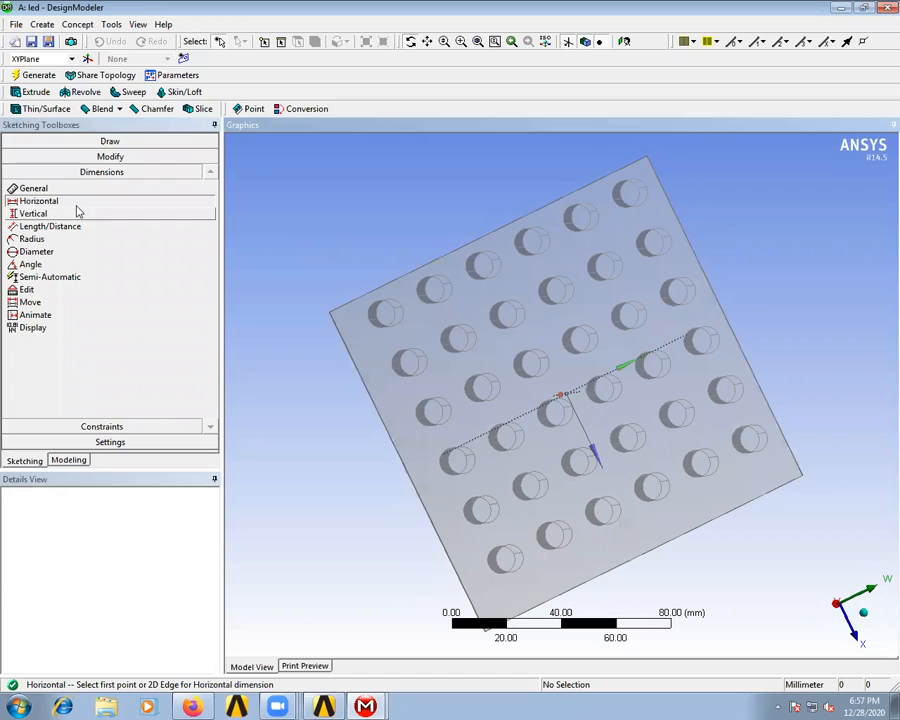
pyautogui.click(74, 144)
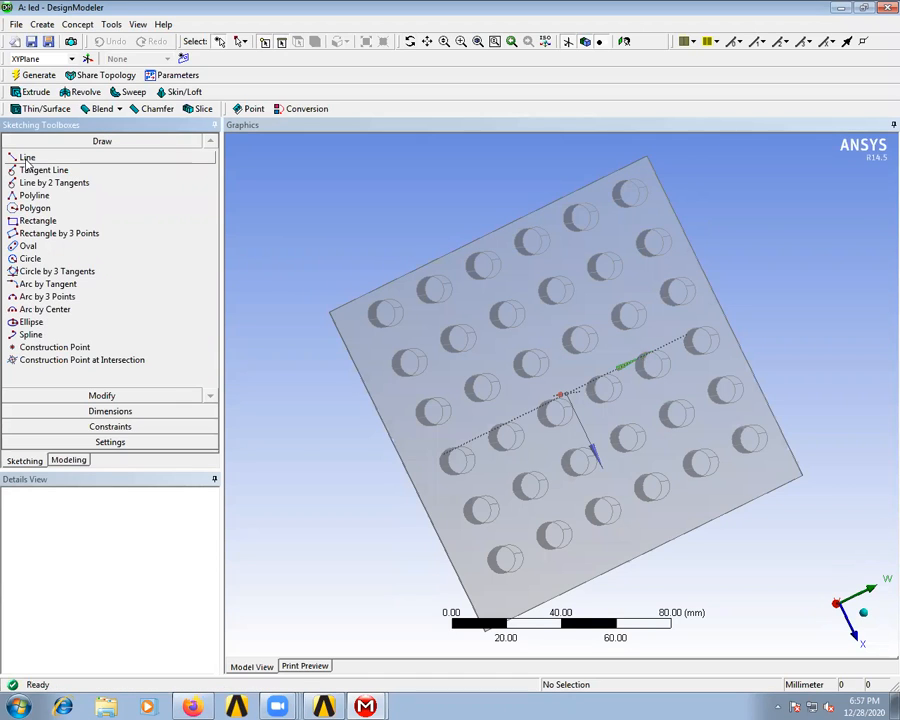
pyautogui.click(69, 460)
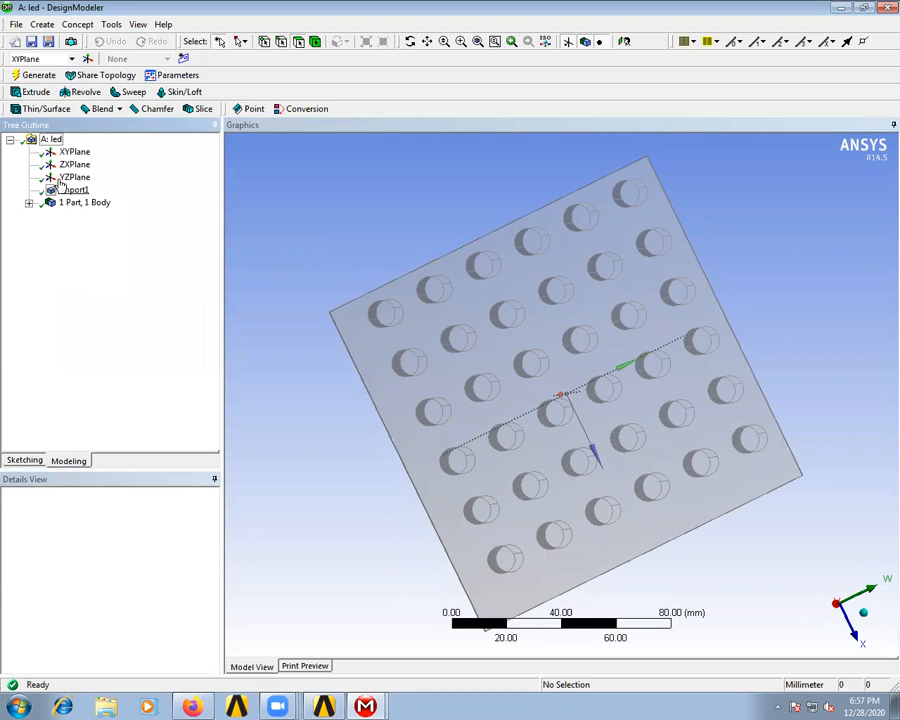
# - View the heat sink face-on to the XYPlane and the ZXPlane to compare their orientations
pyautogui.click(75, 152)
pyautogui.rightClick(76, 152)
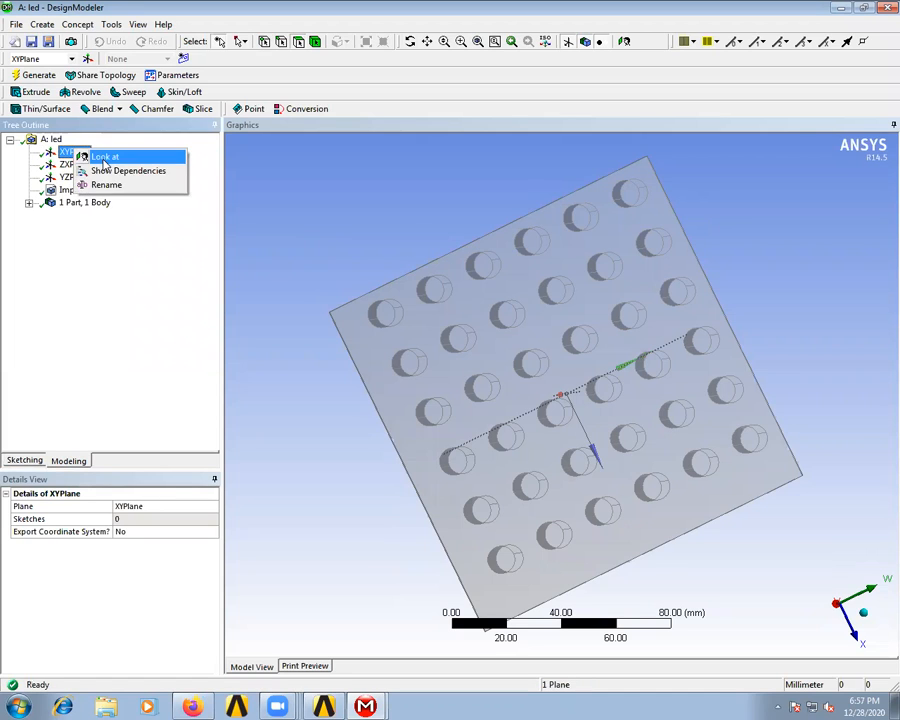
pyautogui.click(99, 157)
pyautogui.click(75, 164)
pyautogui.rightClick(78, 165)
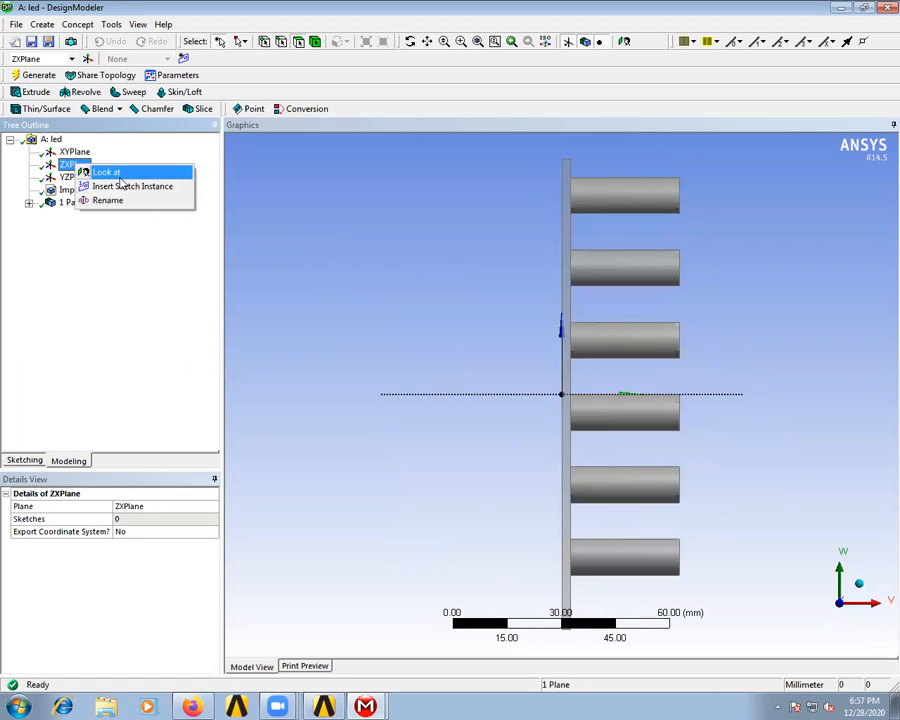
pyautogui.click(118, 175)
# - Face the YZPlane and sketch a vertical line about 130 mm long along the full side edge of the plate
pyautogui.click(82, 178)
pyautogui.rightClick(84, 182)
pyautogui.click(122, 189)
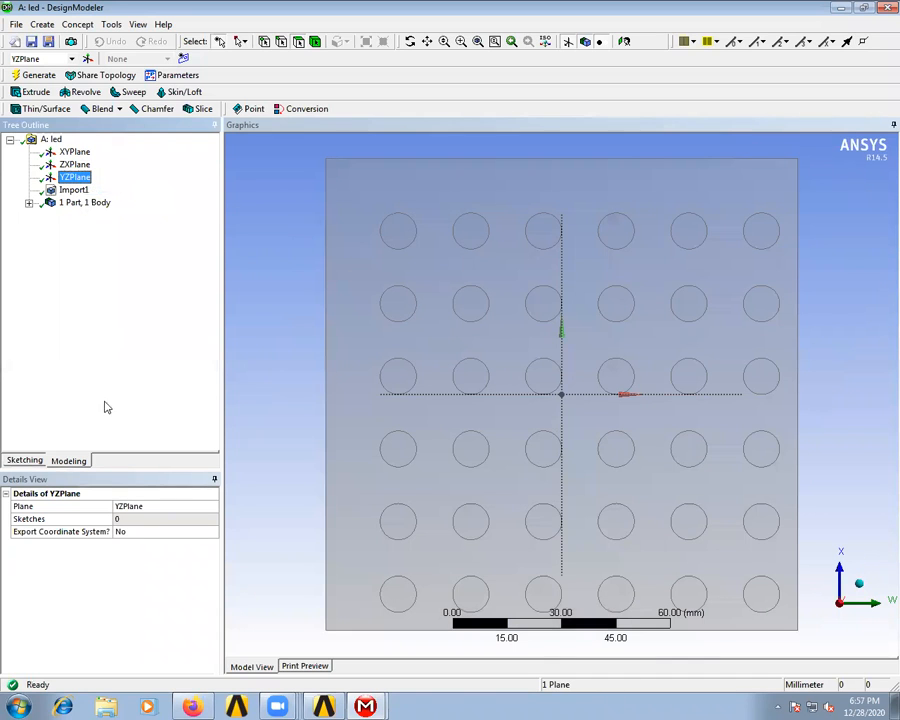
pyautogui.click(30, 462)
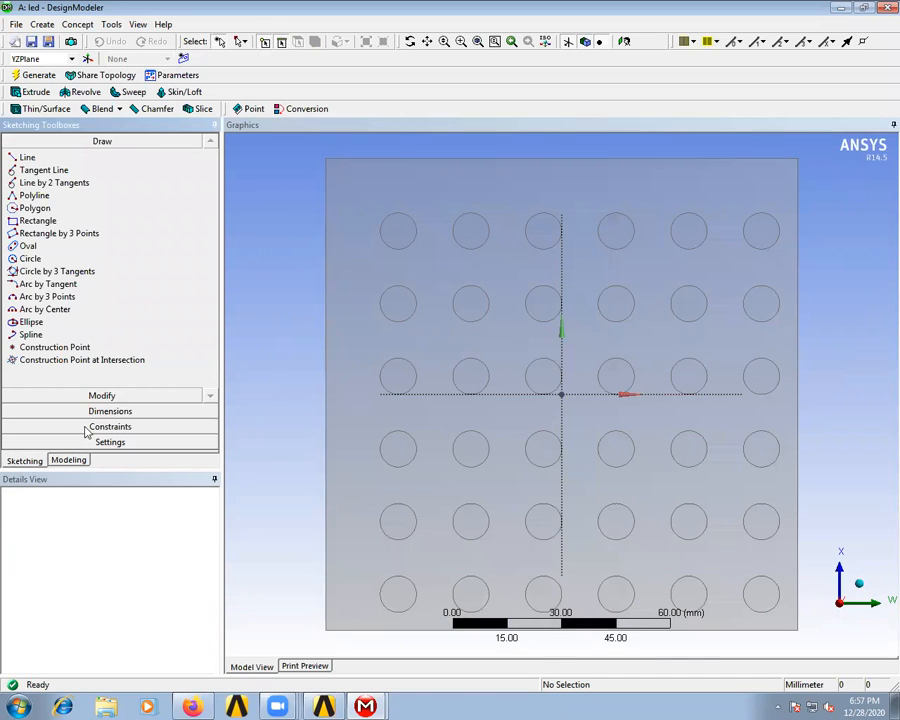
pyautogui.click(29, 159)
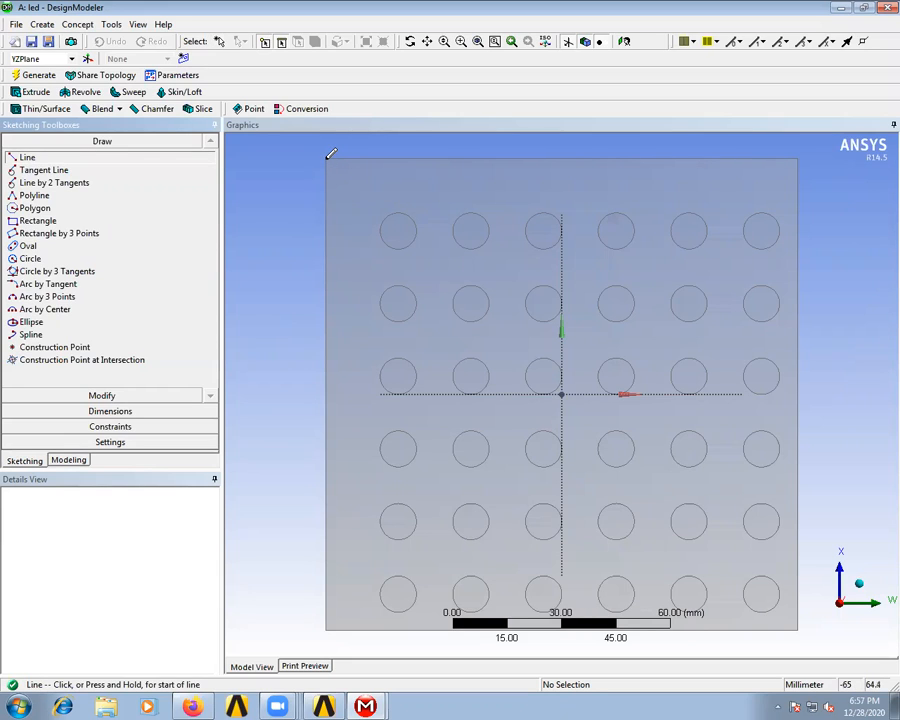
pyautogui.click(328, 157)
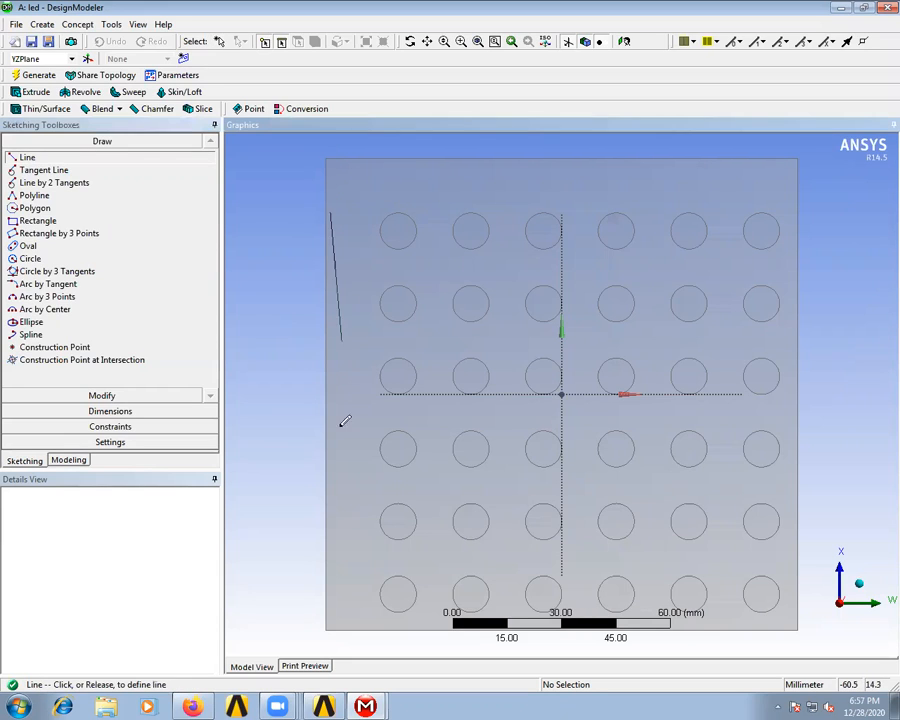
pyautogui.click(327, 628)
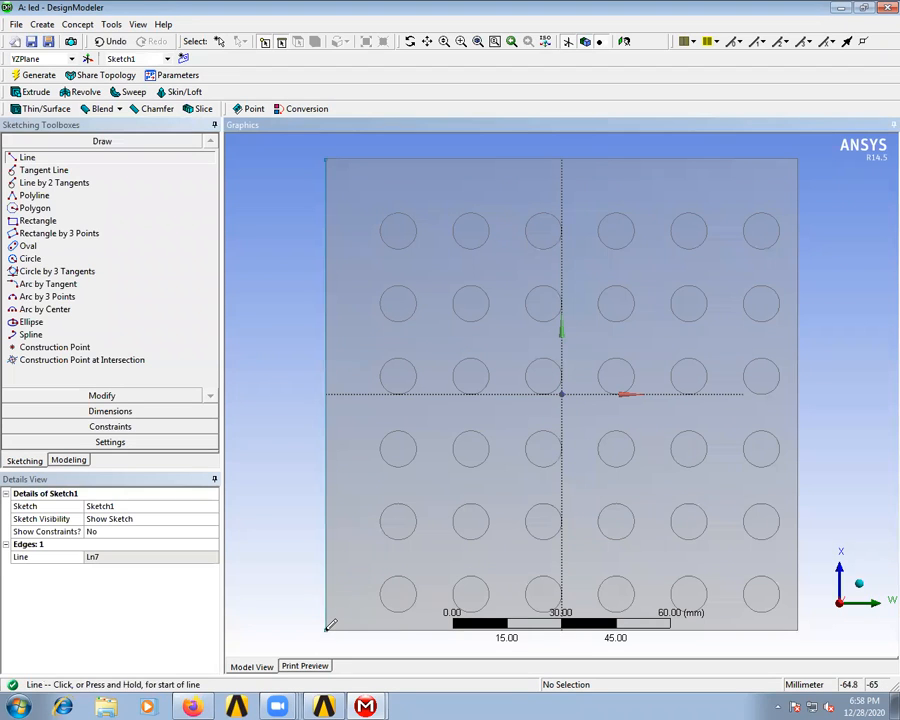
# - Dimension the vertical edge line's length, then try to add a second dimension to the same line
pyautogui.click(118, 410)
pyautogui.click(325, 433)
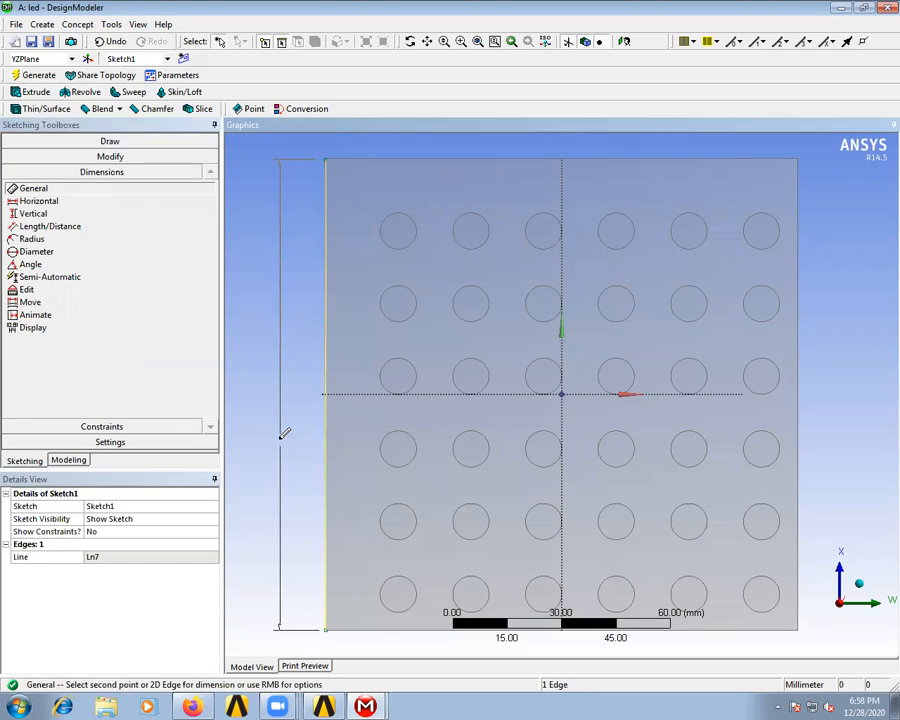
pyautogui.click(279, 440)
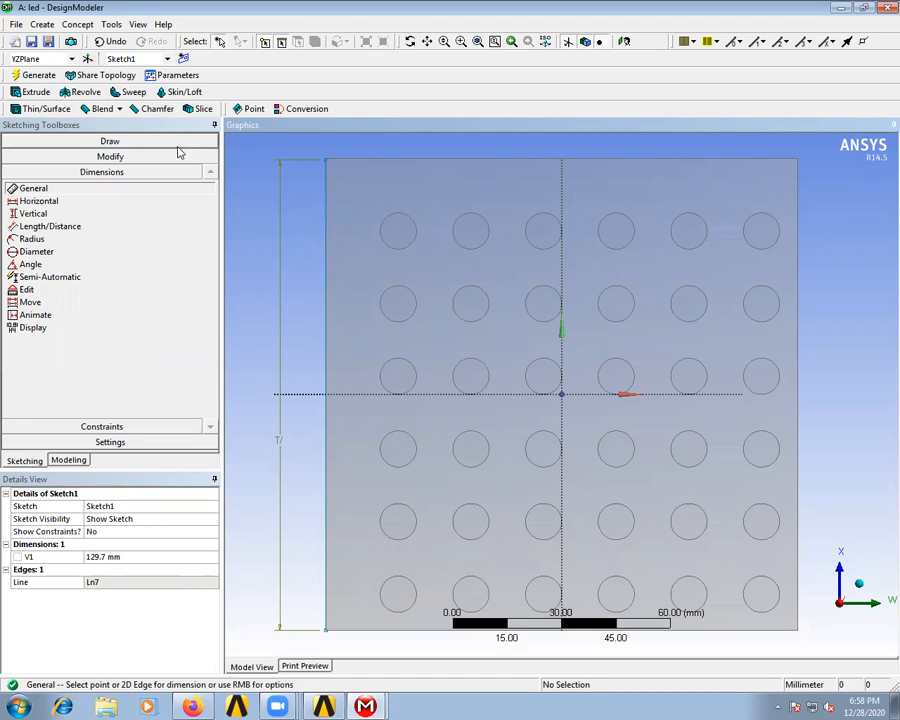
pyautogui.click(325, 252)
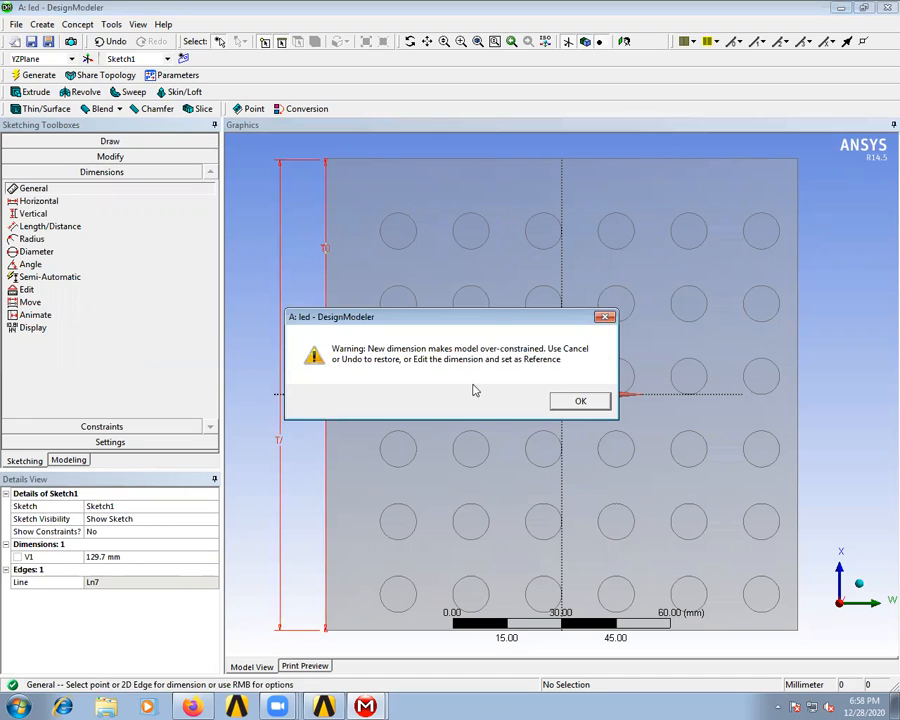
pyautogui.click(576, 400)
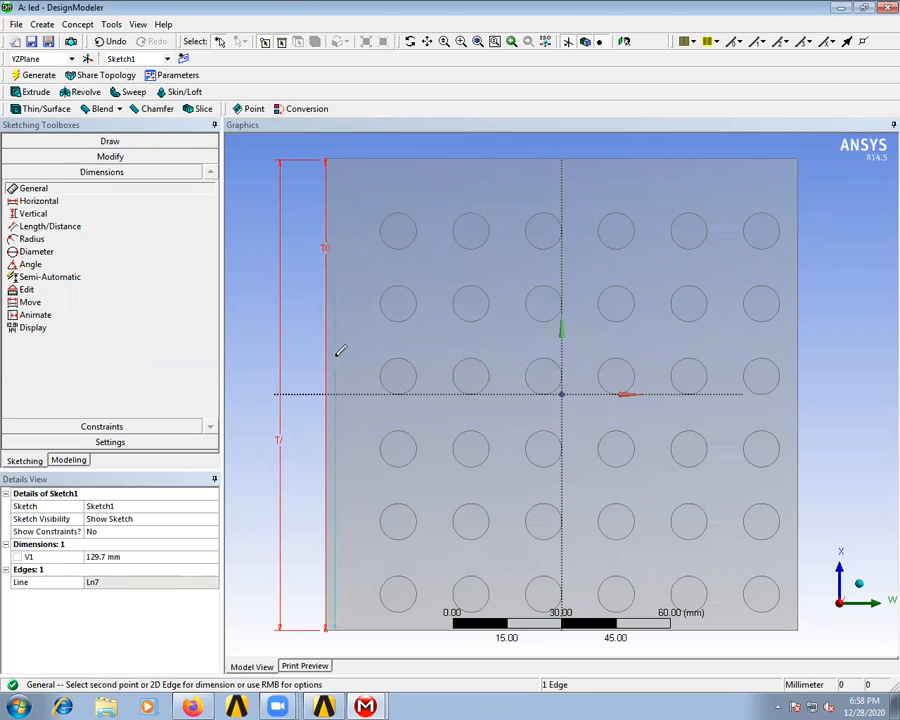
# - Drop the redundant second dimension, delete the sketched edge line and close DesignModeler
pyautogui.click(50, 77)
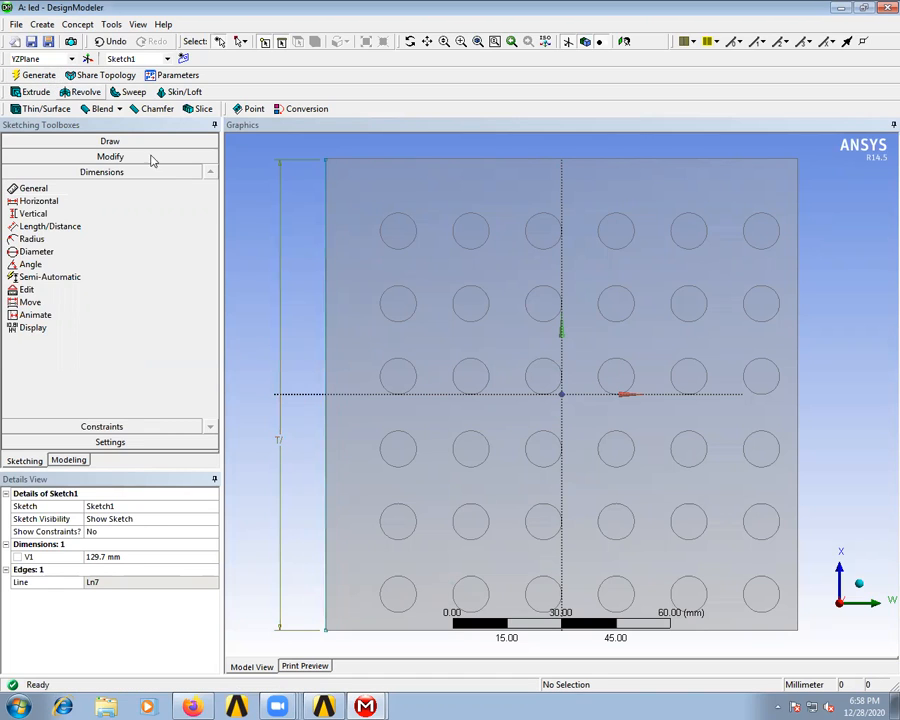
pyautogui.click(325, 262)
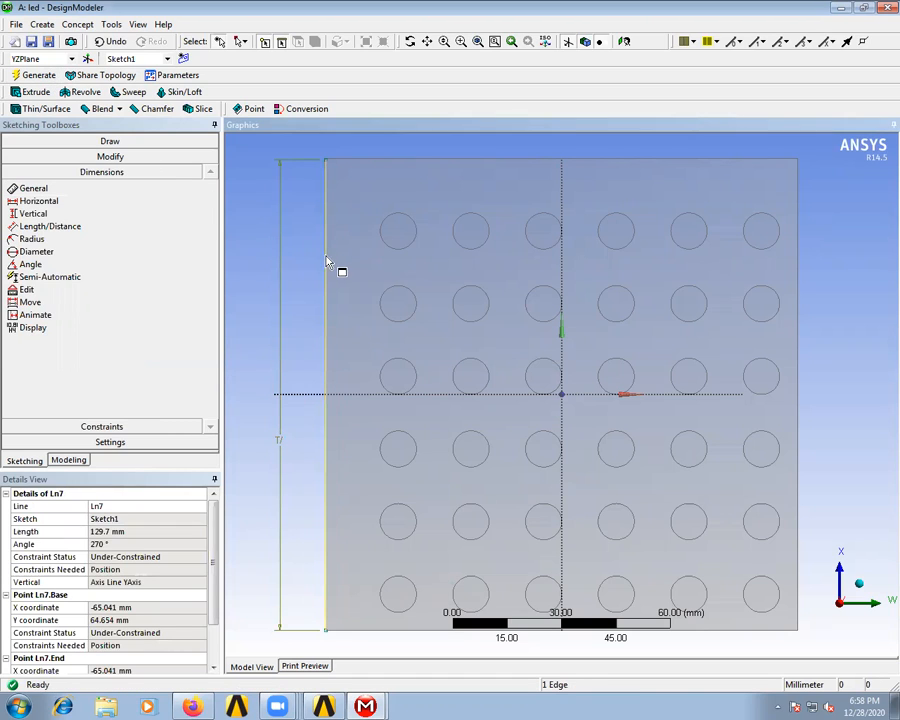
pyautogui.press('Delete')
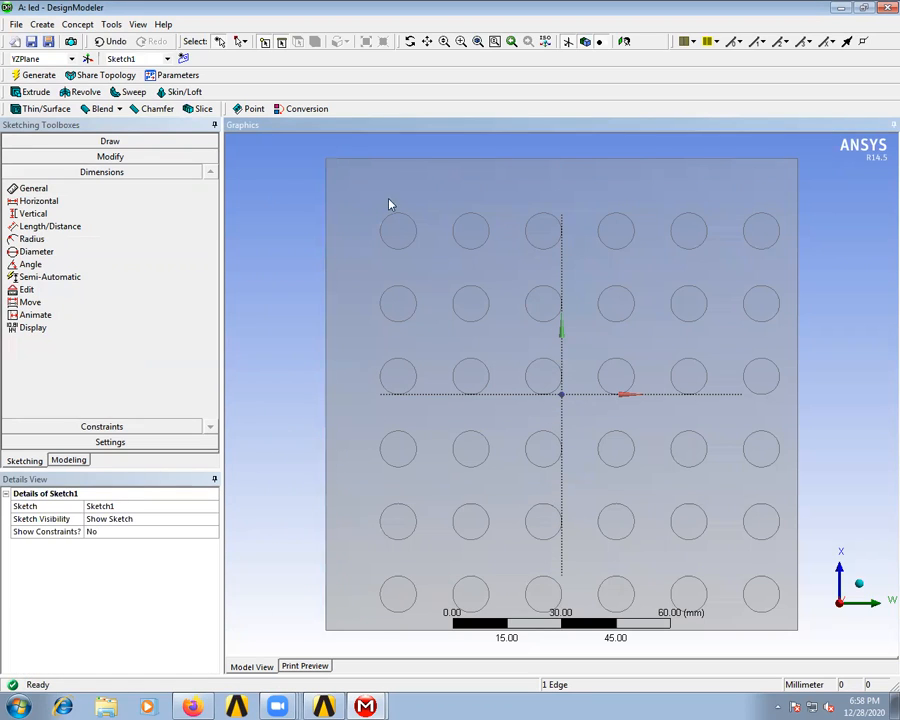
pyautogui.click(883, 9)
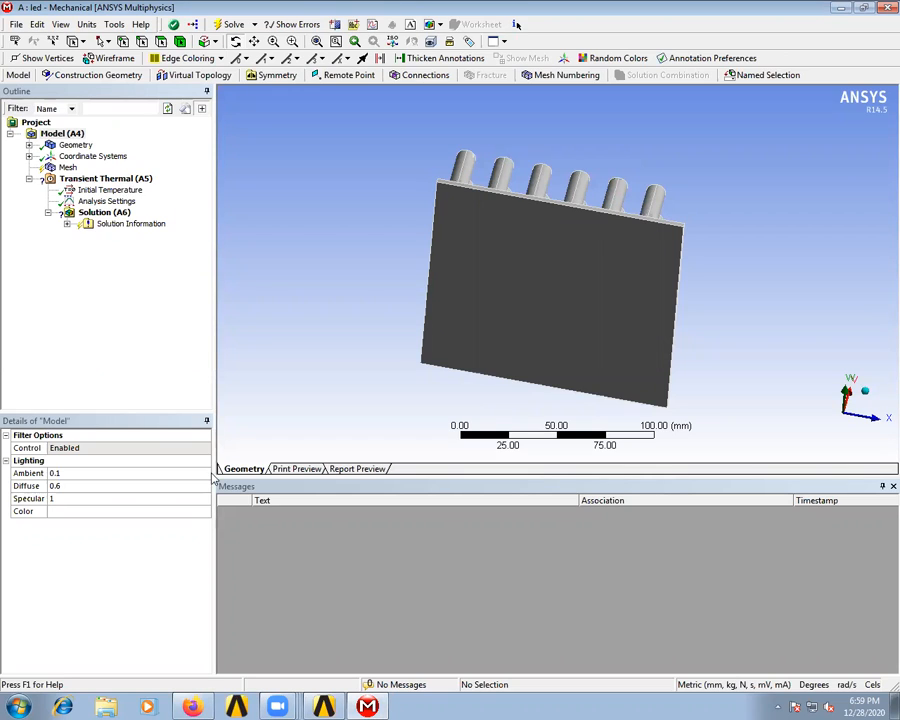
# - Open Calculator and compute the plate's face area as 130 × 130
pyautogui.click(22, 706)
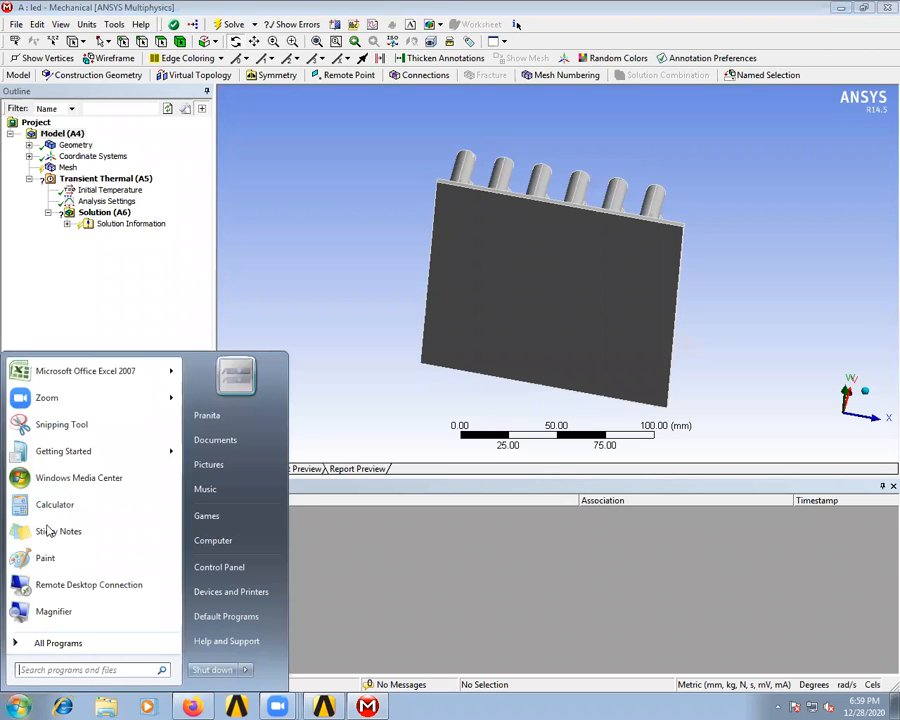
pyautogui.click(55, 505)
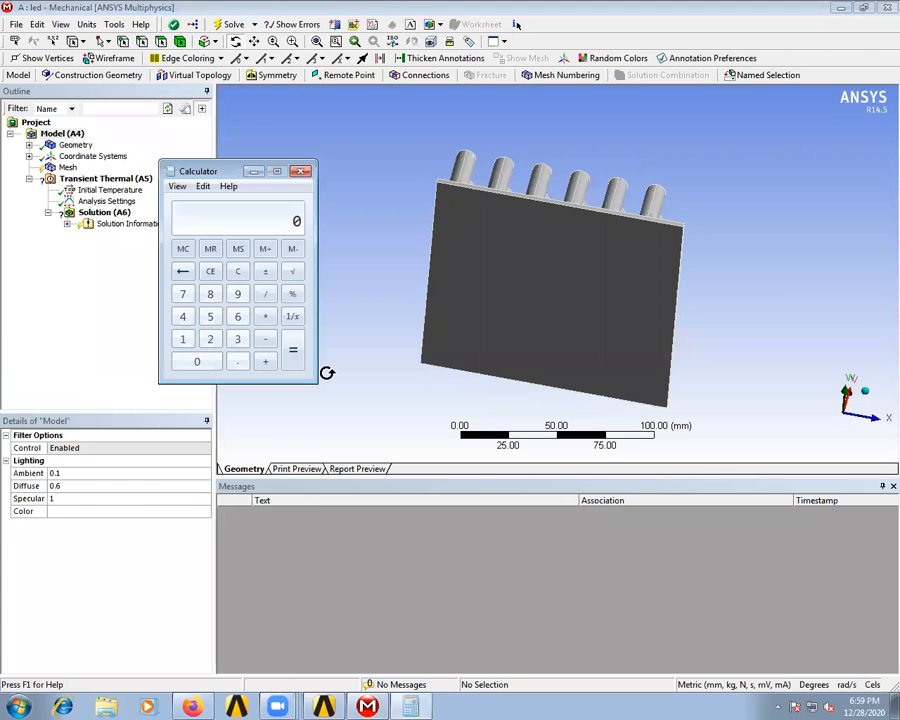
pyautogui.click(183, 339)
pyautogui.click(237, 340)
pyautogui.click(197, 361)
pyautogui.click(265, 316)
pyautogui.click(183, 339)
pyautogui.click(237, 339)
pyautogui.click(197, 361)
pyautogui.click(296, 362)
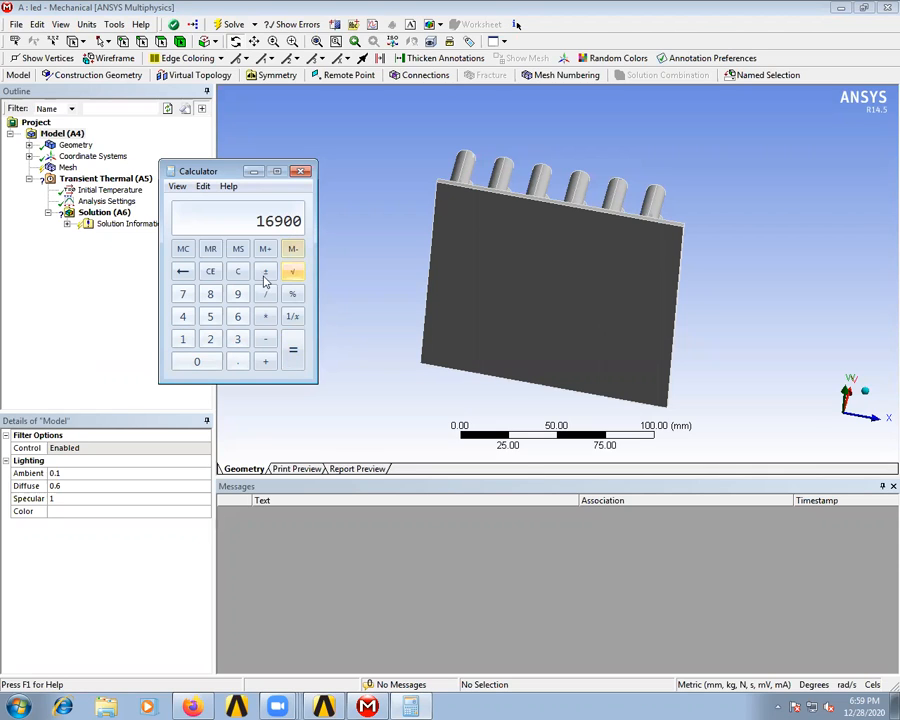
# - Calculate the heat flux by dividing 40 by the plate area of 16900
pyautogui.click(183, 316)
pyautogui.click(197, 361)
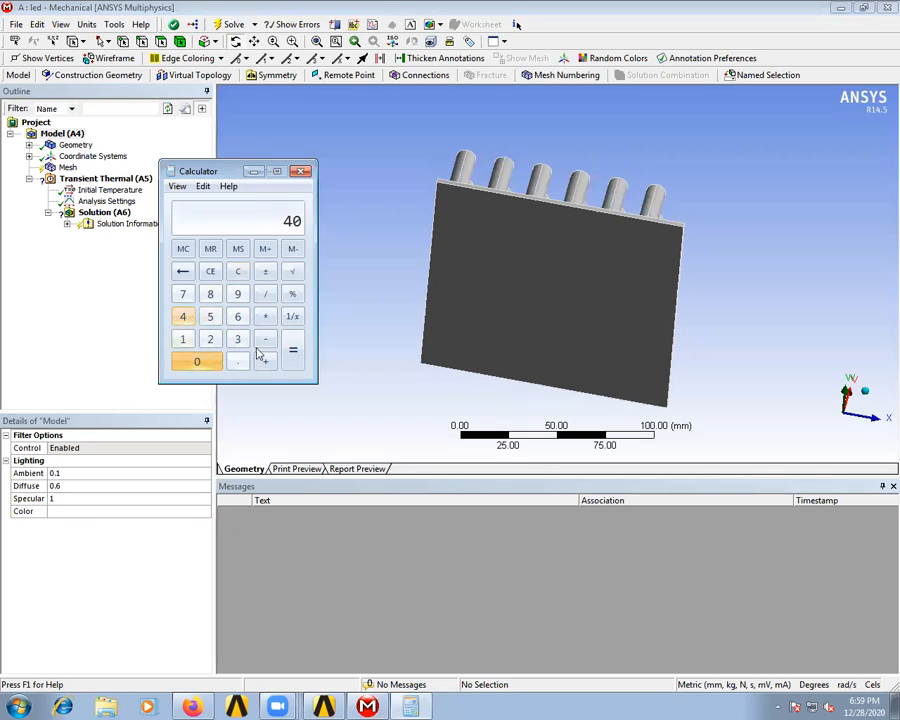
pyautogui.click(265, 294)
pyautogui.click(183, 340)
pyautogui.click(237, 316)
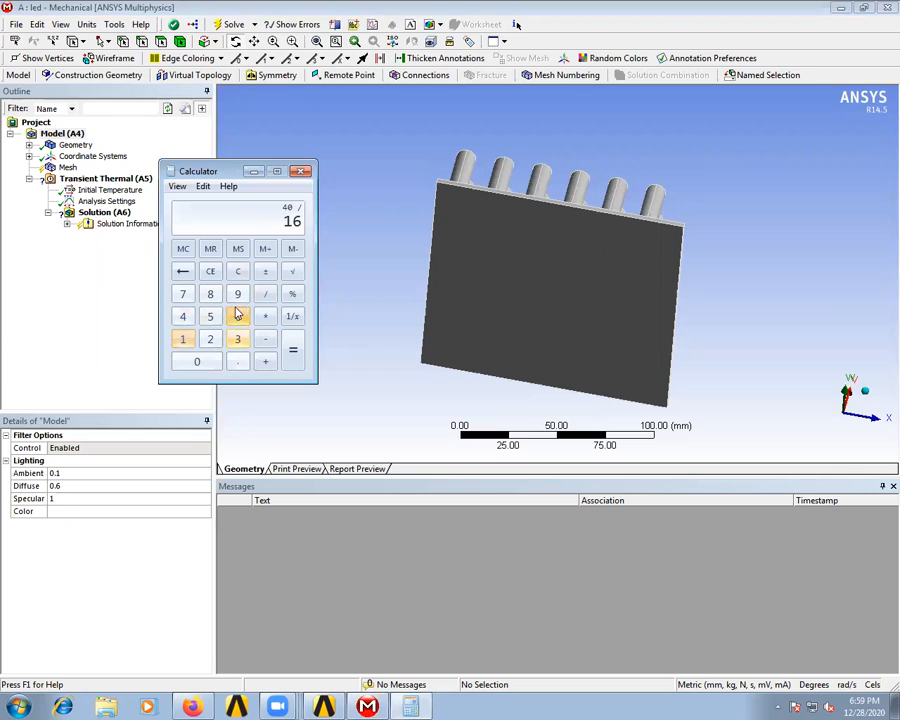
pyautogui.click(237, 294)
pyautogui.click(197, 361)
pyautogui.click(197, 361)
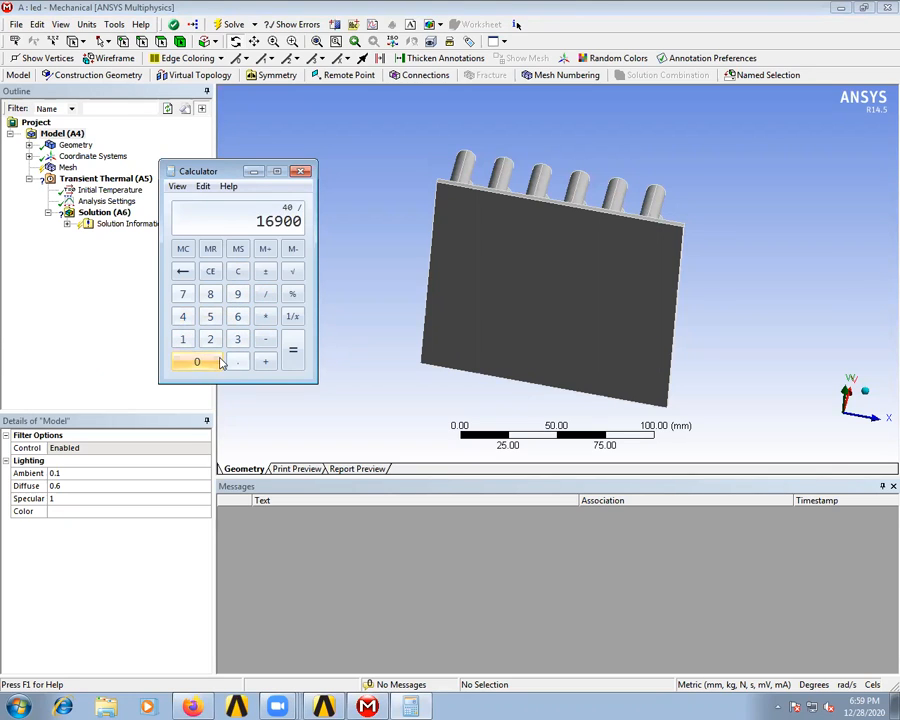
pyautogui.click(293, 350)
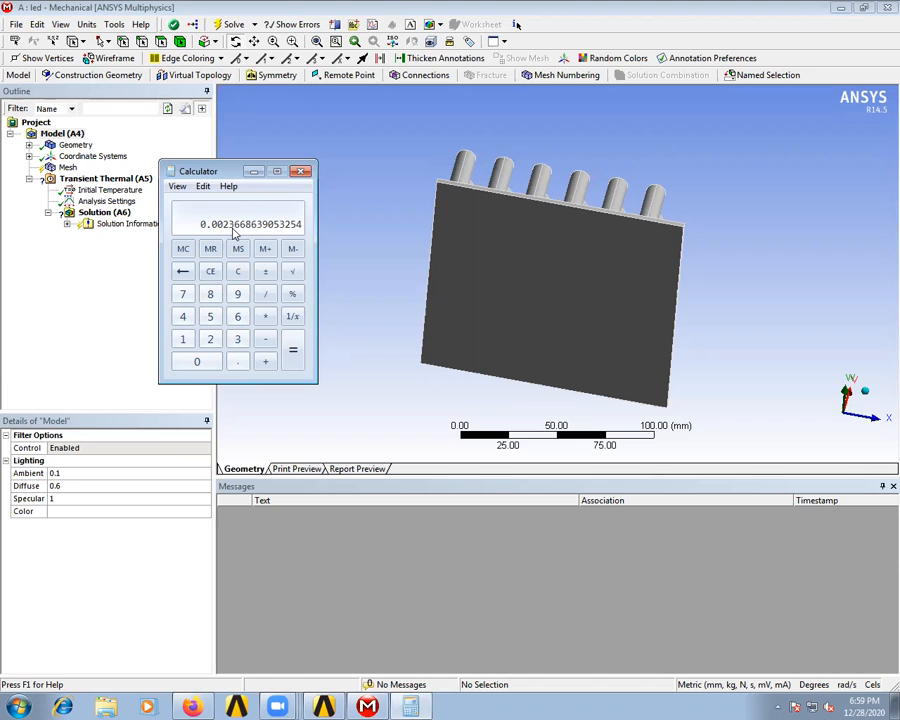
# - Return to Mechanical and add a Heat Flux load to the transient thermal analysis, scoped to the plate's flat back face
pyautogui.click(254, 171)
pyautogui.click(108, 180)
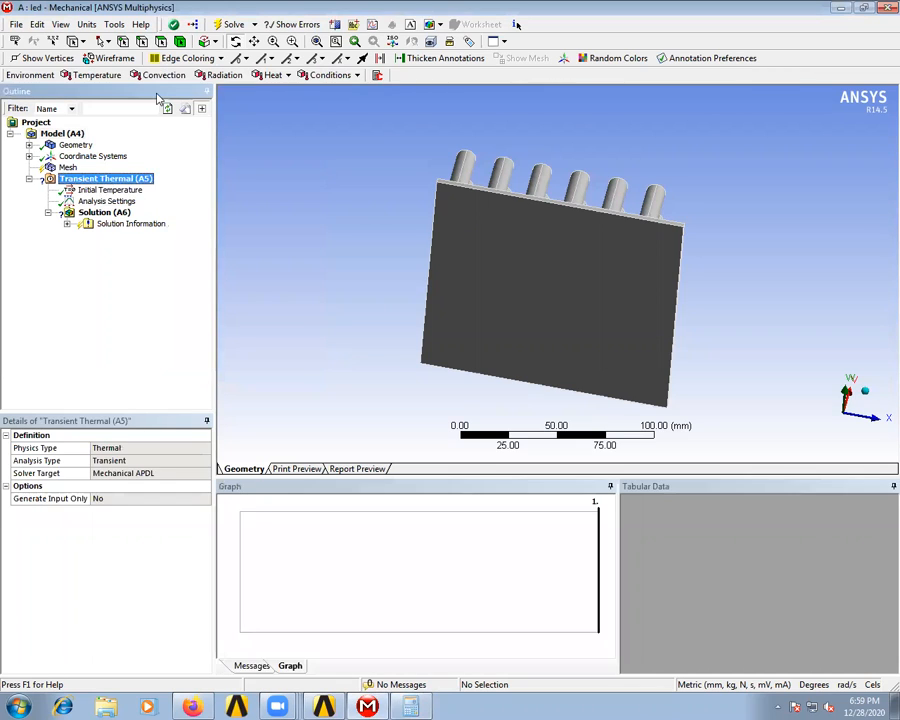
pyautogui.click(270, 75)
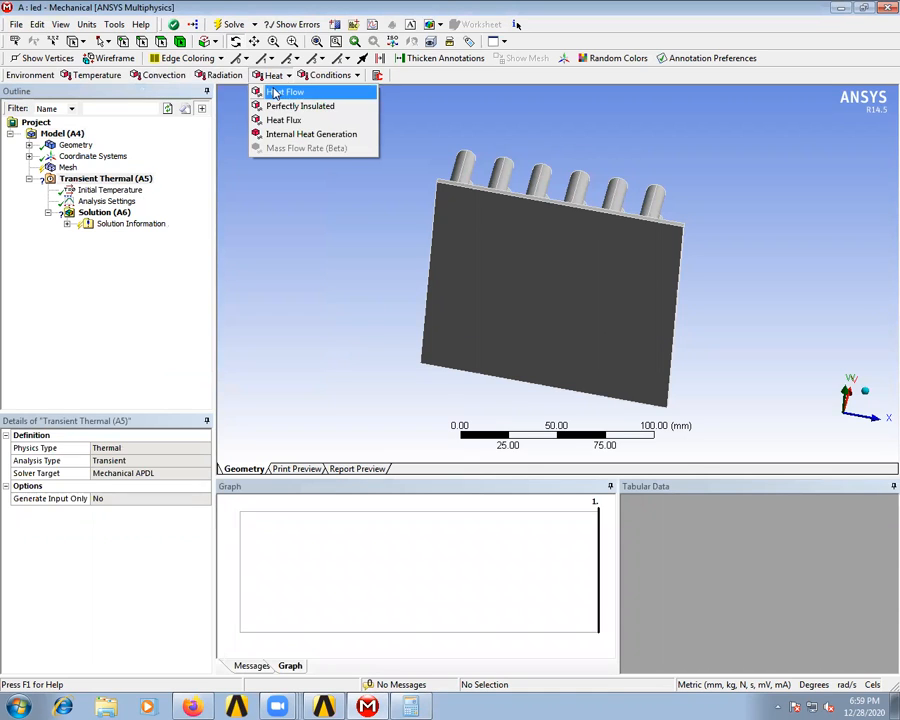
pyautogui.click(262, 118)
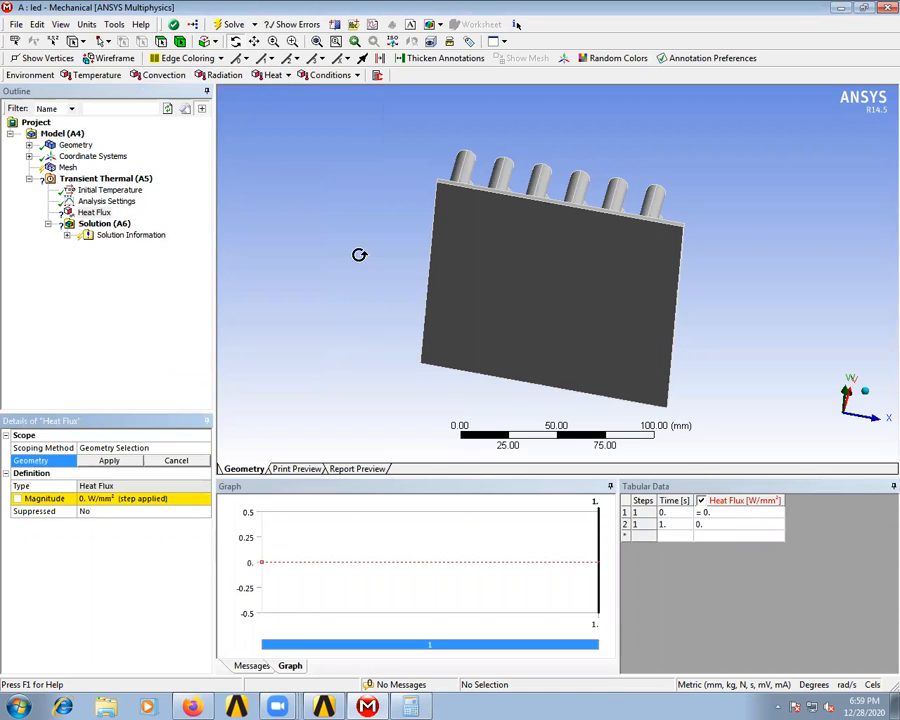
pyautogui.click(490, 272)
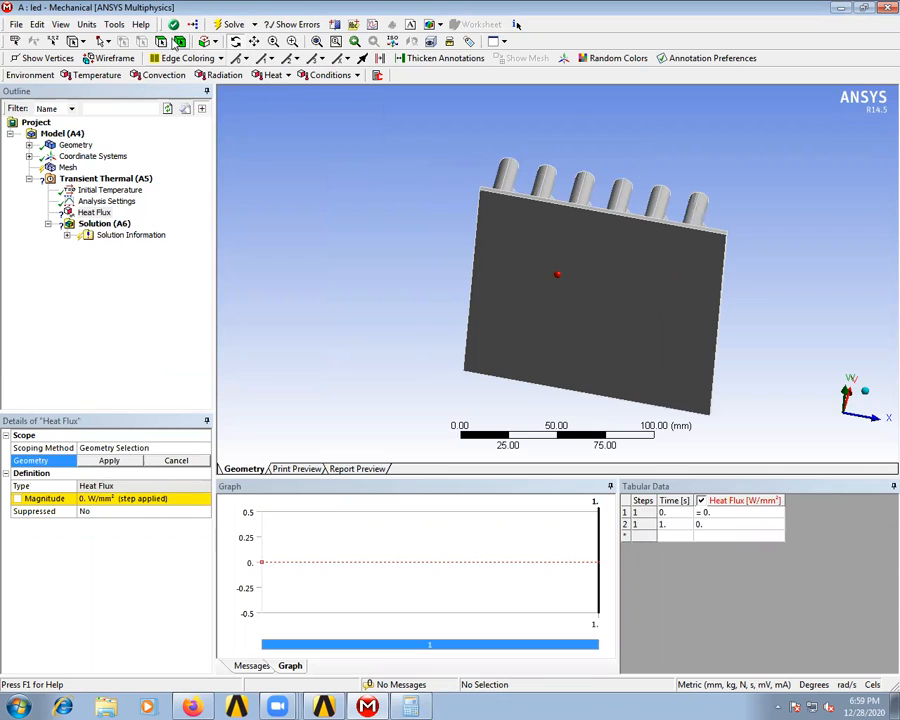
pyautogui.click(557, 255)
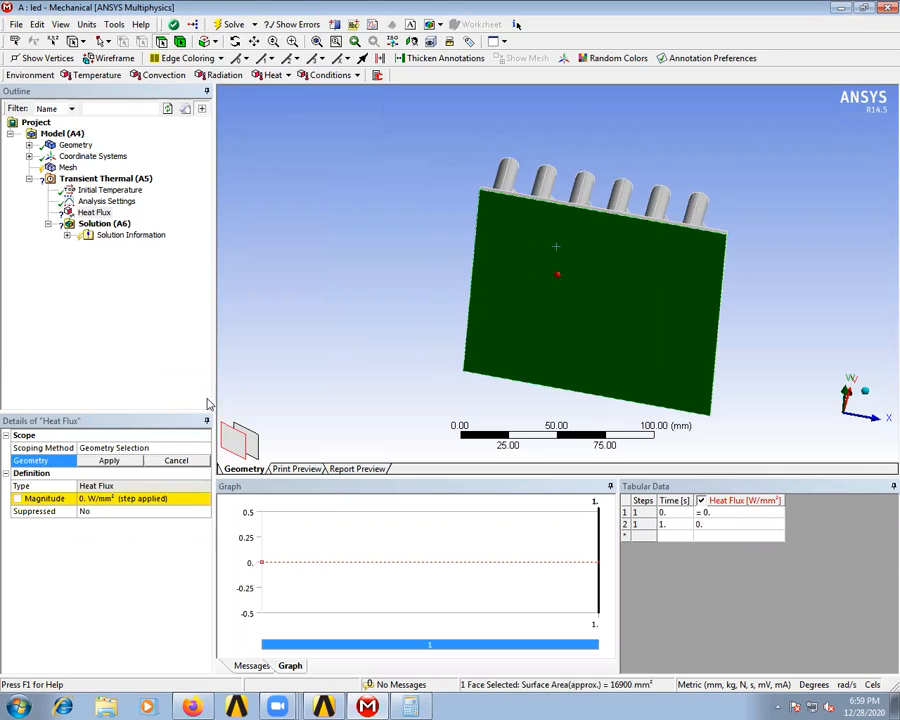
pyautogui.click(109, 460)
# - Set the heat flux magnitude to 0.00237 W/mm², rounded from the calculated value
pyautogui.click(127, 499)
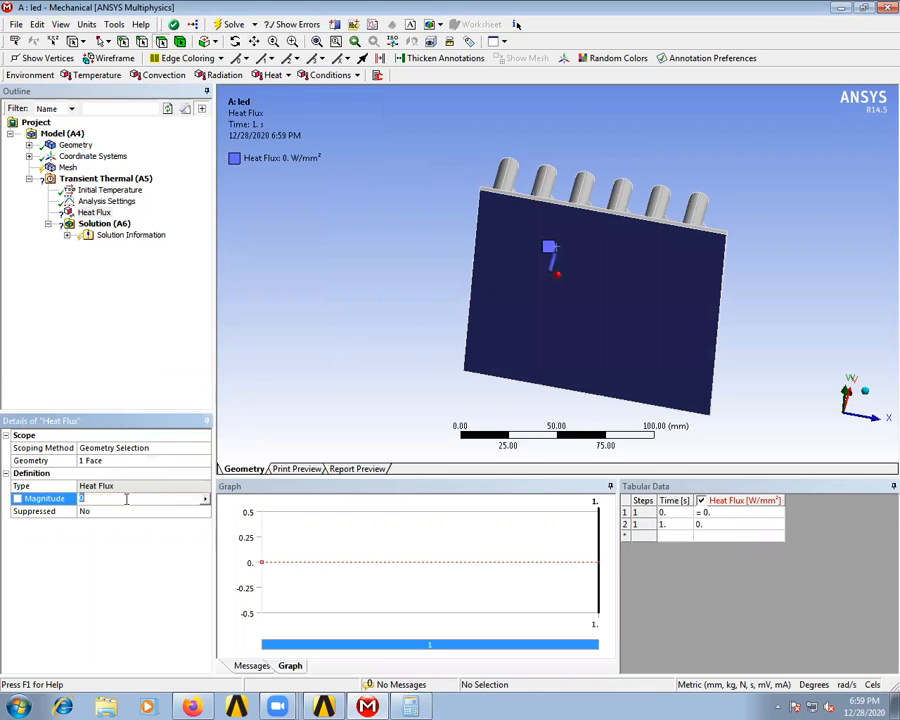
pyautogui.hotkey('alt', 'Tab')
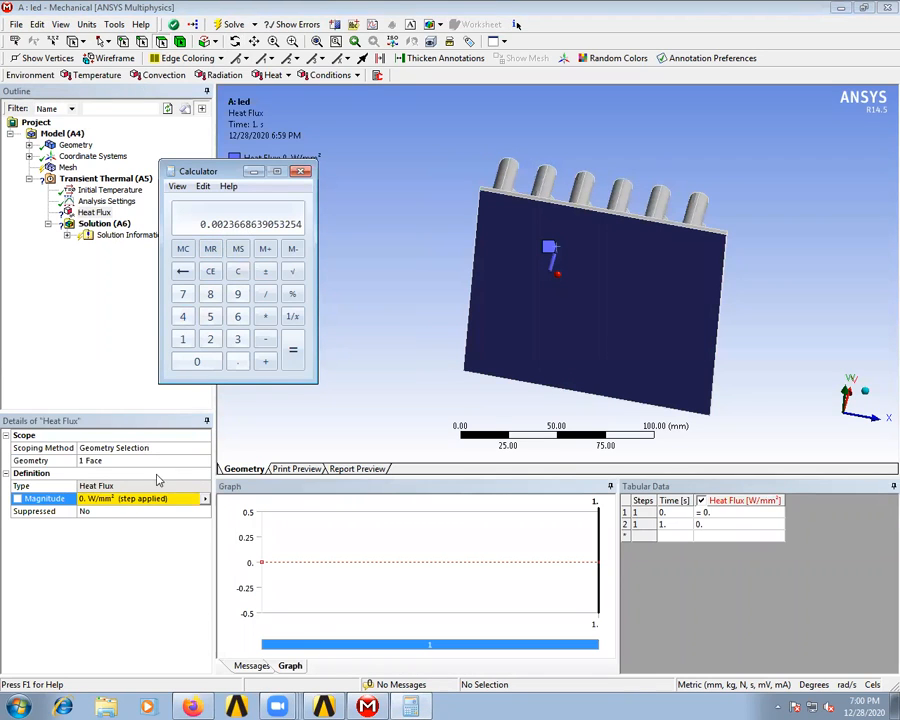
pyautogui.click(131, 499)
pyautogui.write('0.00237')
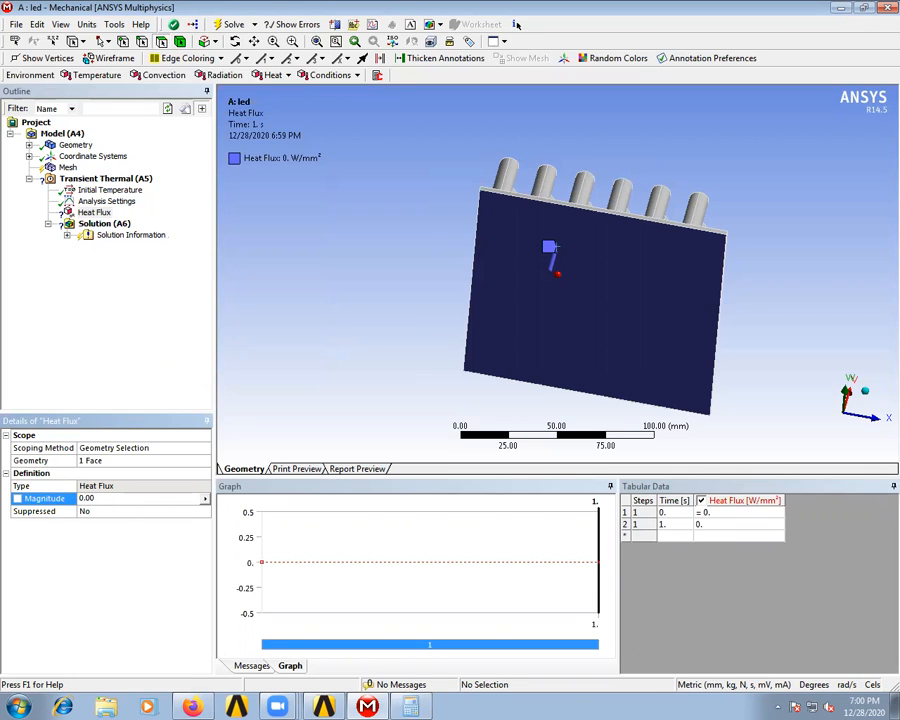
pyautogui.click(110, 512)
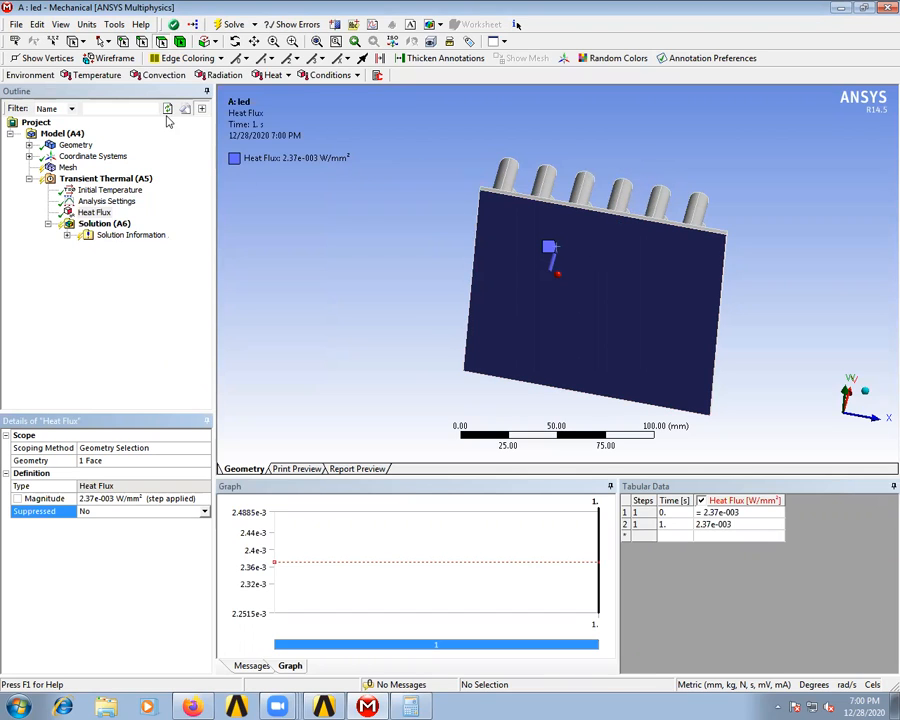
# - Add a Convection load to the transient thermal analysis and bring the pin side of the heat sink into view
pyautogui.click(165, 75)
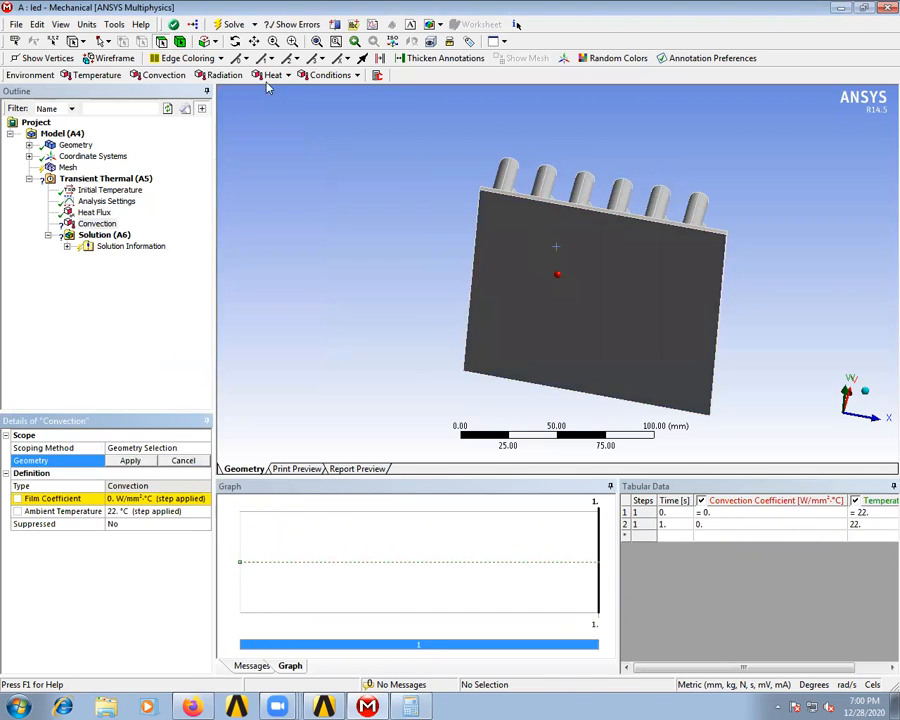
pyautogui.click(235, 41)
pyautogui.moveTo(600, 160); pyautogui.dragTo(609, 305)
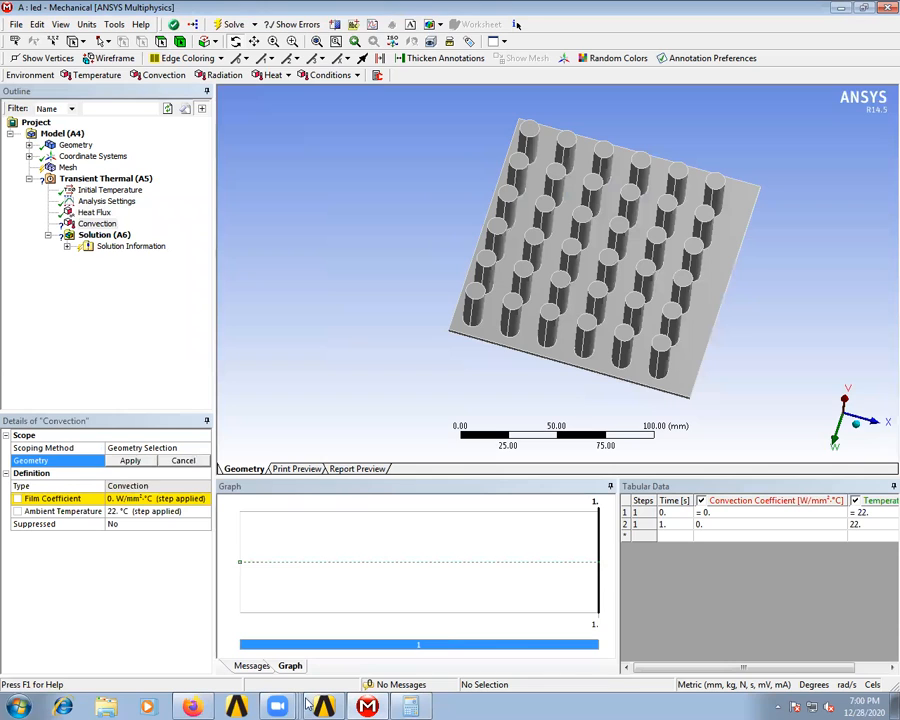
# - Switch to Firefox and search the web for "convection rate aluminium to air" in a new tab
pyautogui.click(201, 705)
pyautogui.click(170, 12)
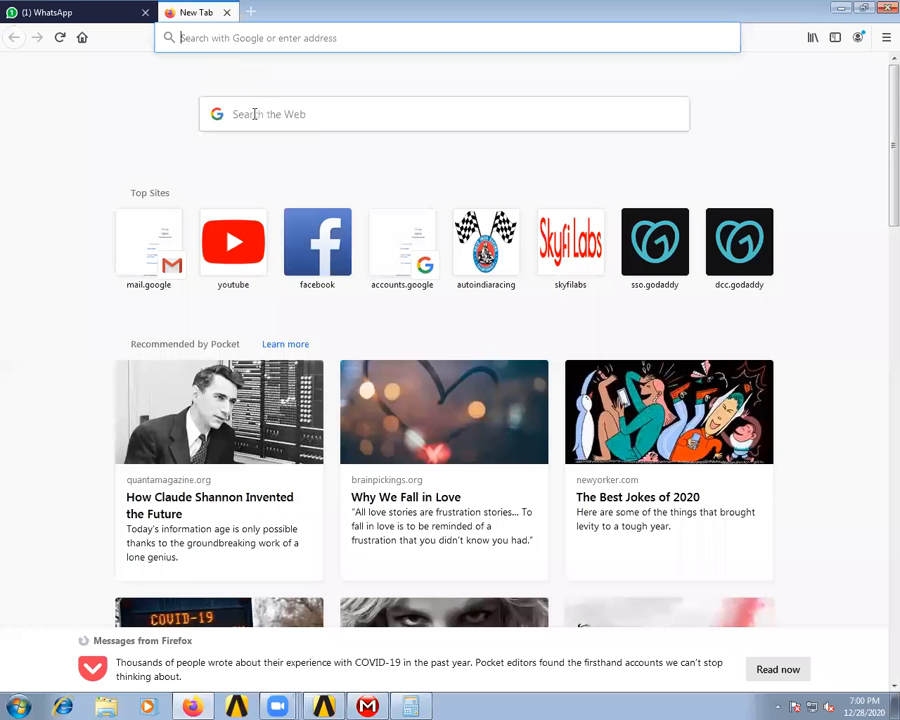
pyautogui.click(253, 114)
pyautogui.write('c')
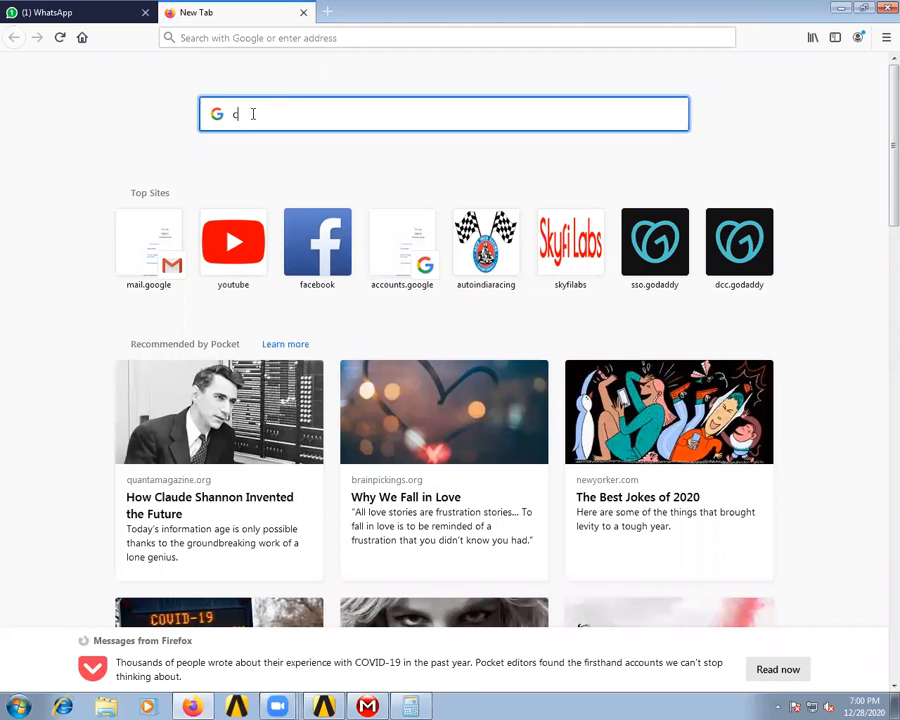
pyautogui.write('onvec')
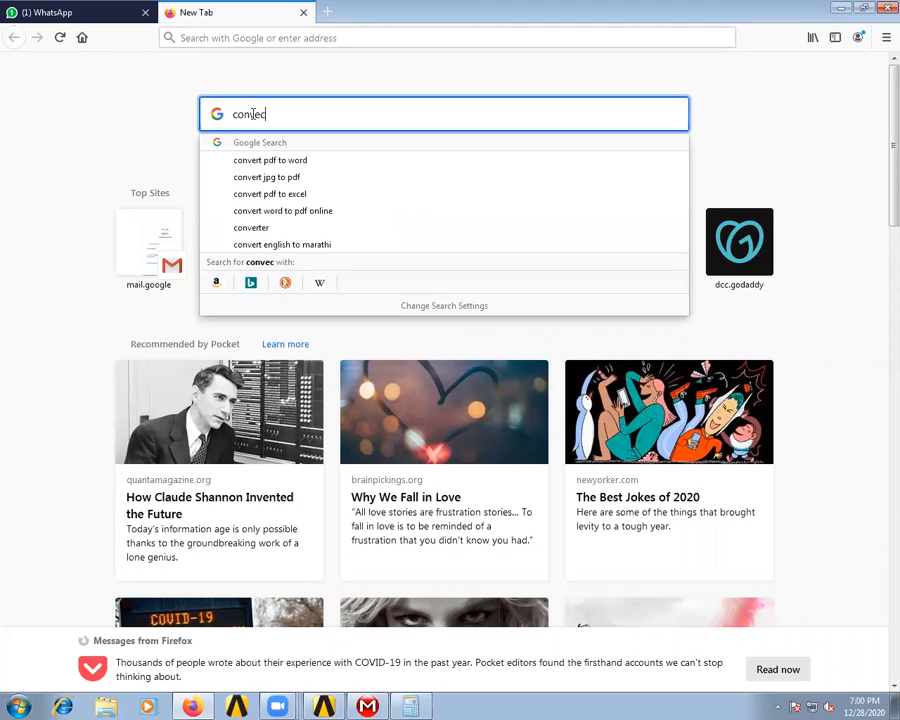
pyautogui.write('tion ')
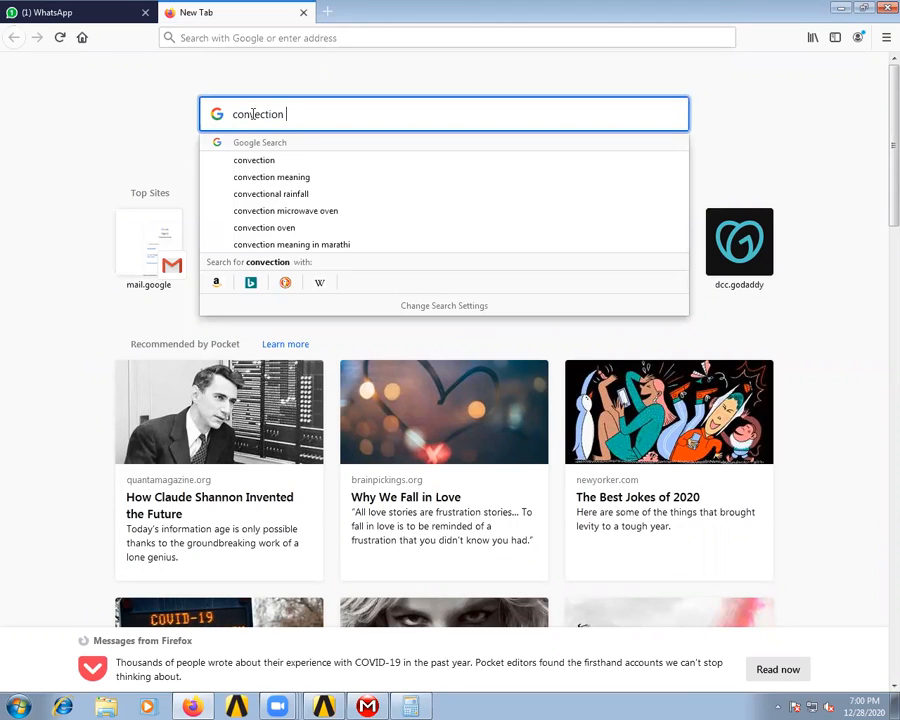
pyautogui.write('rate alu')
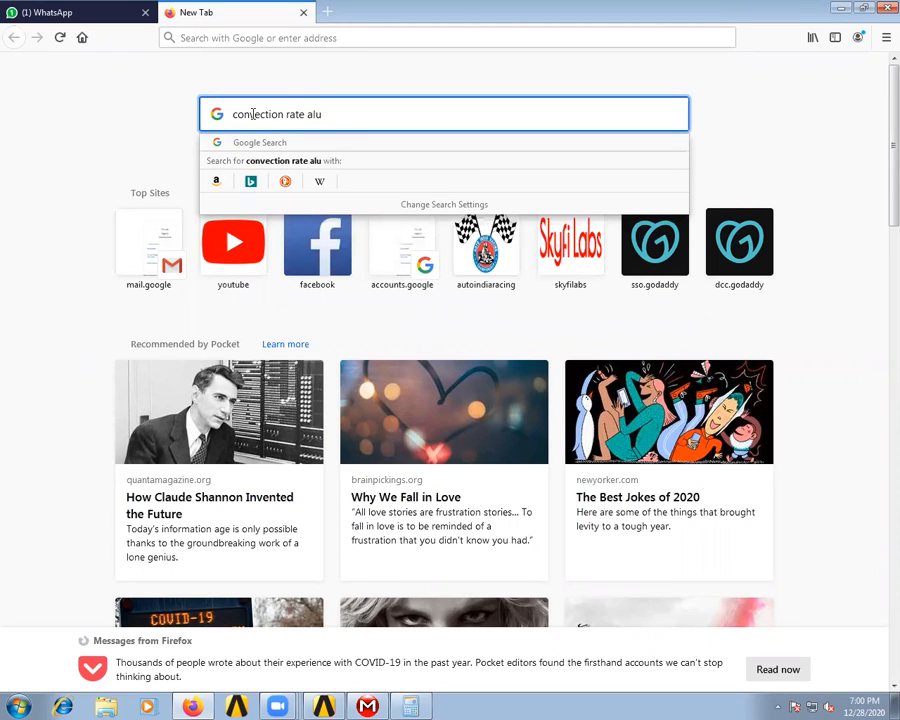
pyautogui.write('minium to a')
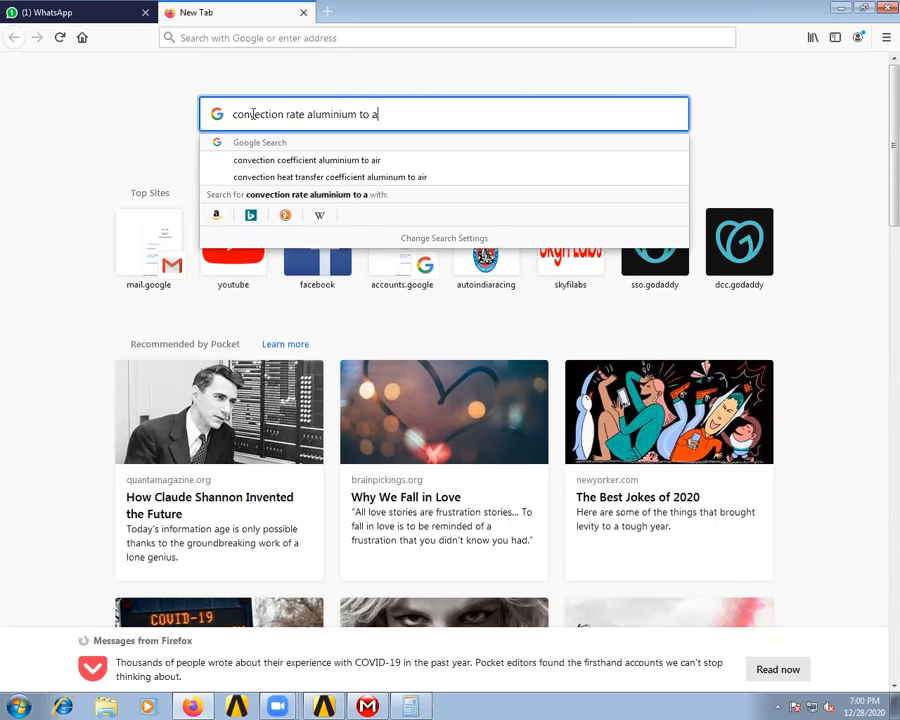
pyautogui.write('ir')
pyautogui.press('Return')
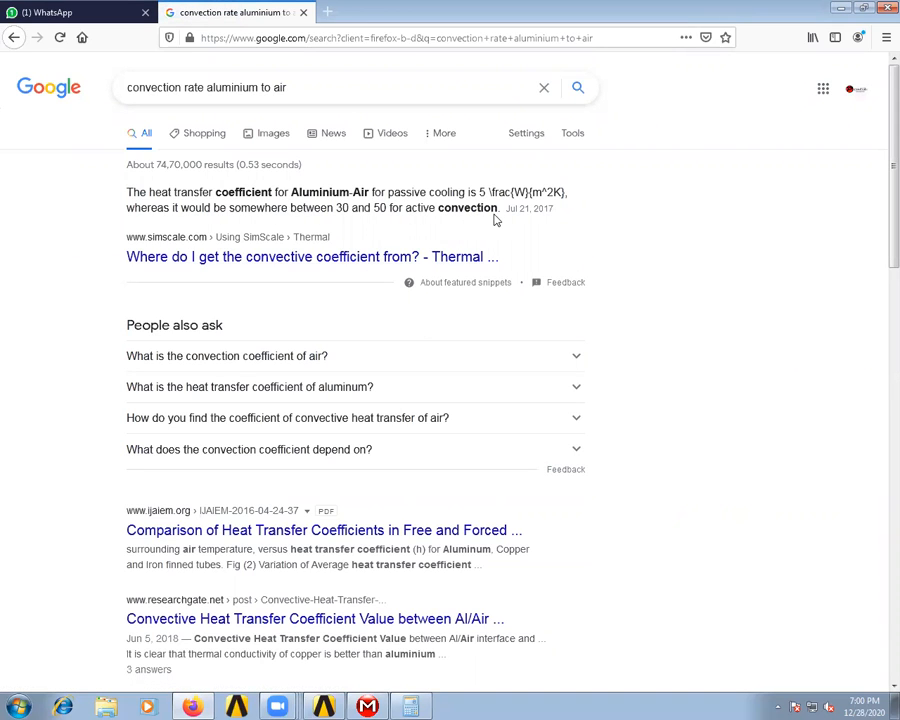
# - Refine the search by adding "w/mm" and highlight the 0.026 value in the ResearchGate convection heat transfer result
pyautogui.click(300, 90)
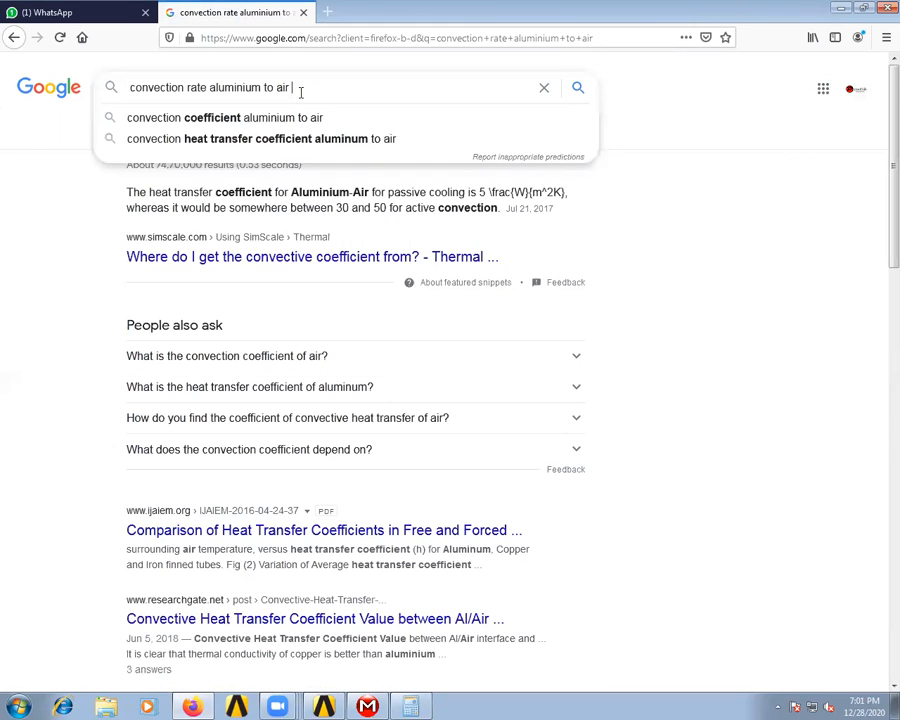
pyautogui.write('w/mm')
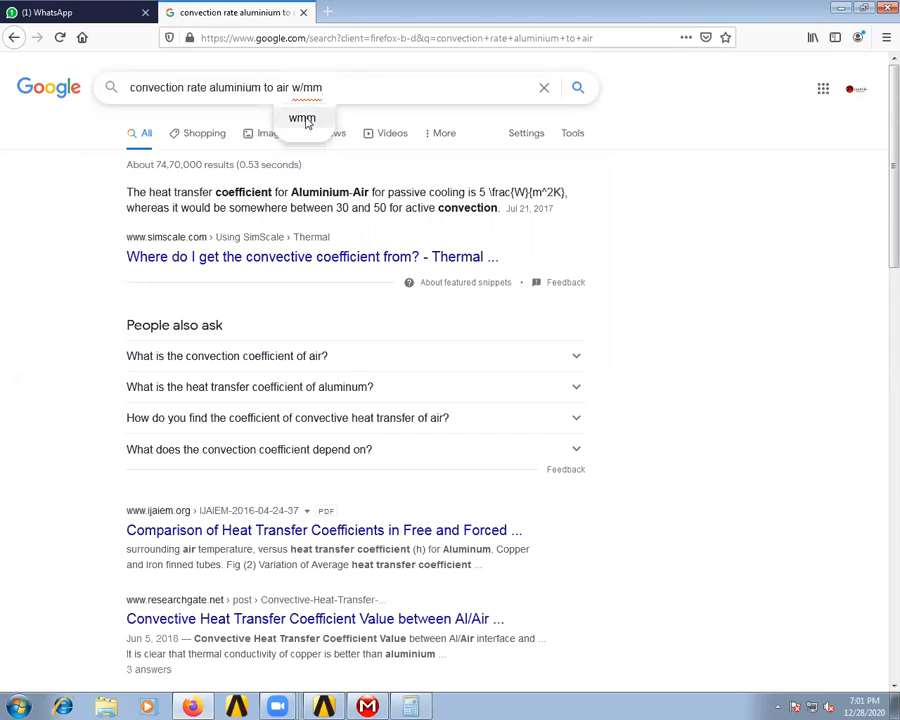
pyautogui.press('Return')
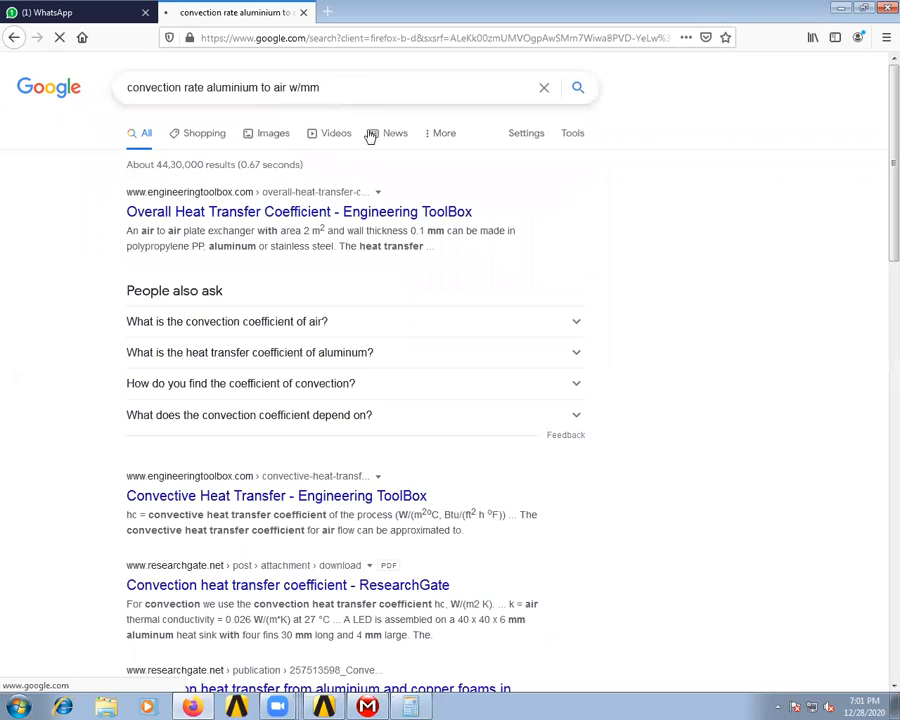
pyautogui.scroll(-3, 380, 285)
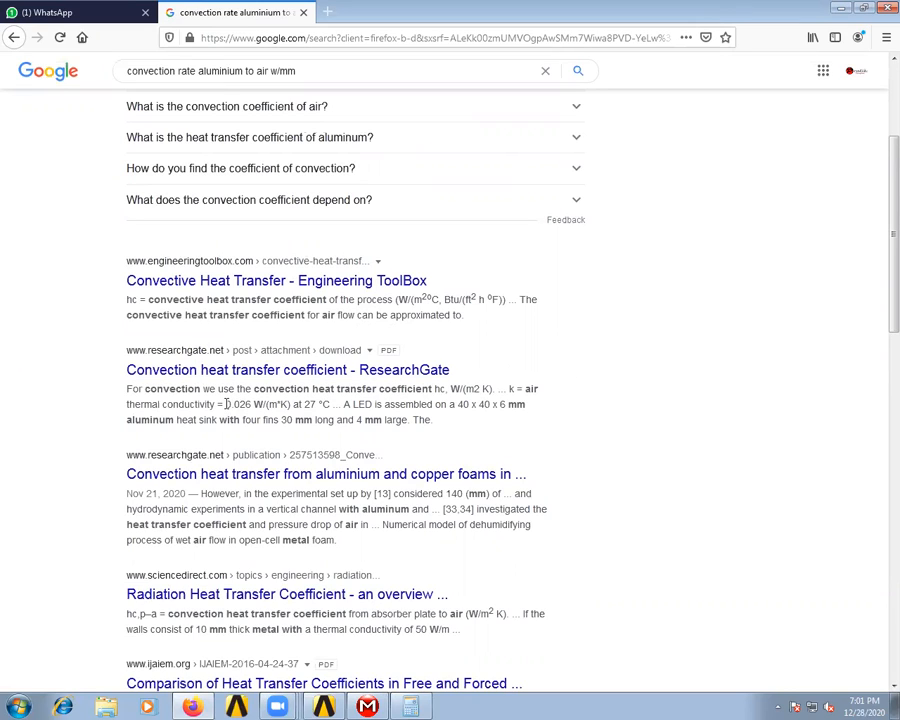
pyautogui.moveTo(226, 404); pyautogui.dragTo(252, 404)
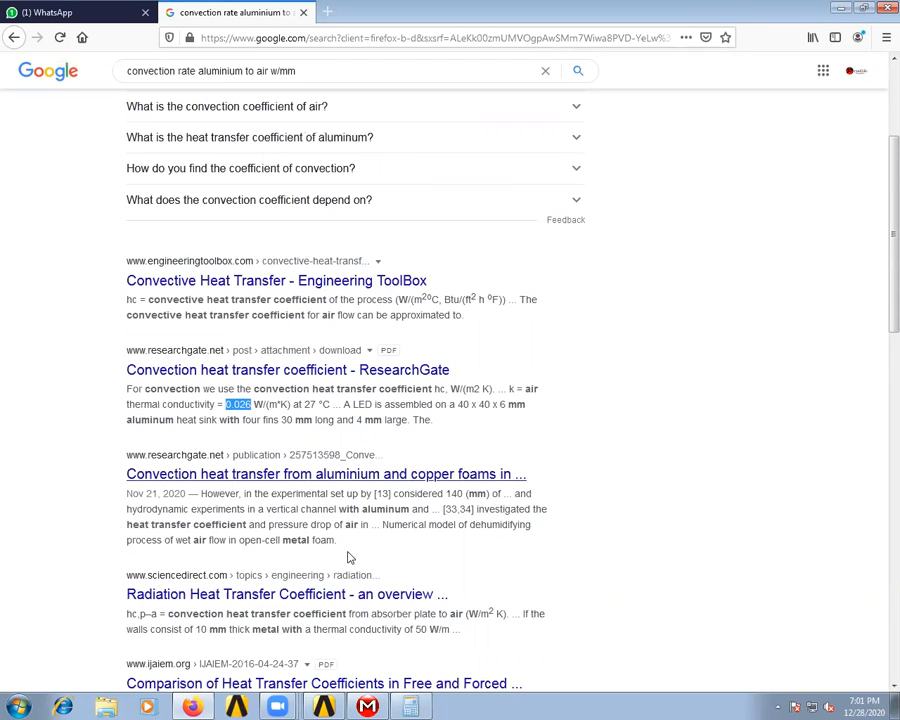
# - Return to Mechanical and set the Convection load's film coefficient to 0.026 W/mm²·°C
pyautogui.click(376, 706)
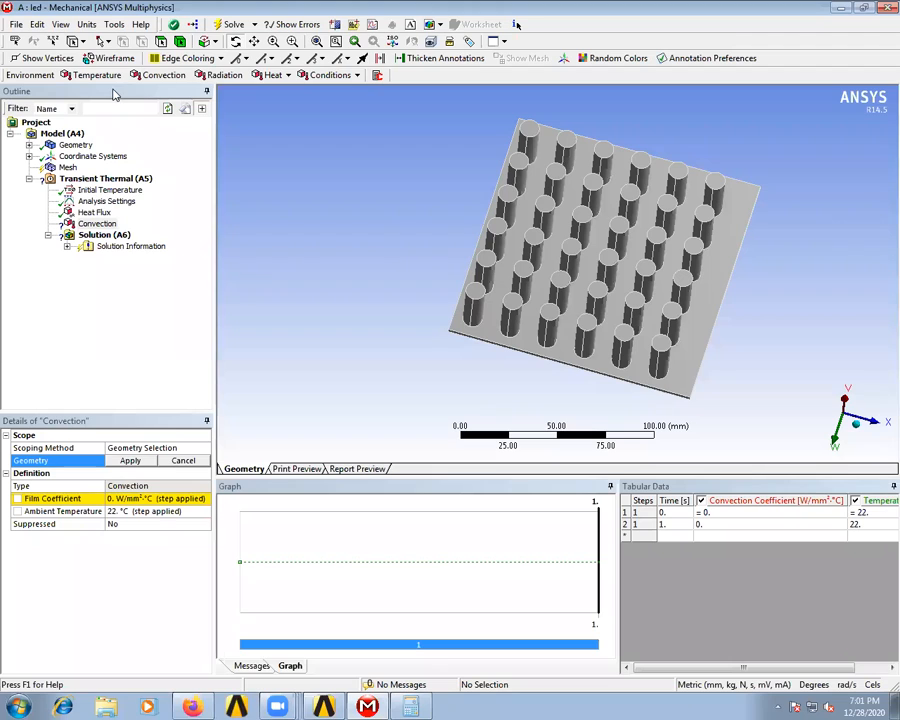
pyautogui.click(119, 502)
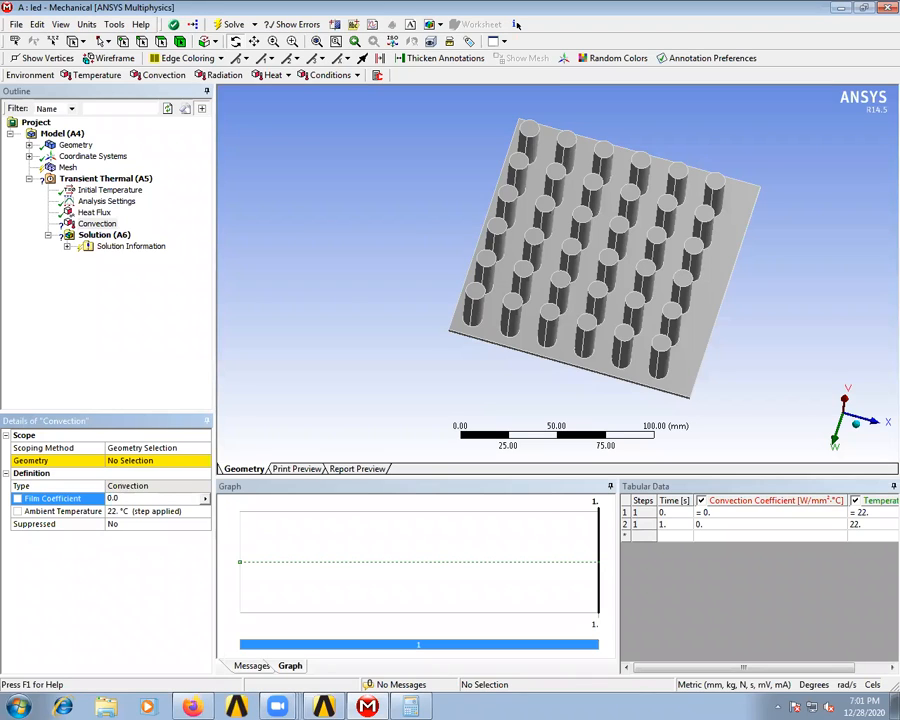
pyautogui.click(130, 525)
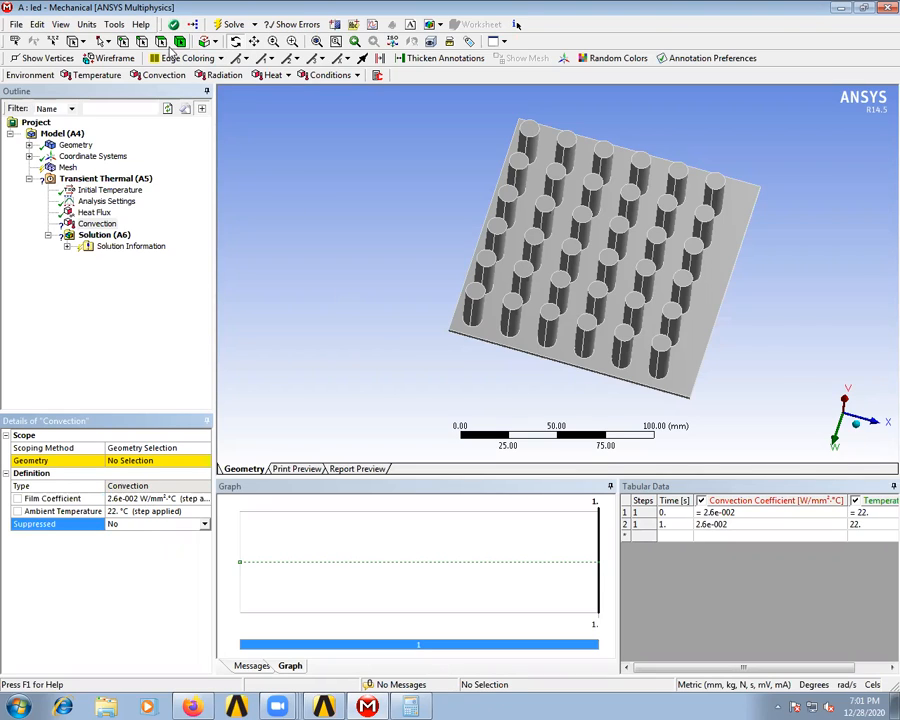
# - Select a cylindrical side face on each of the 36 pins and extend the selection to limits to cover their full circumference
pyautogui.click(484, 316)
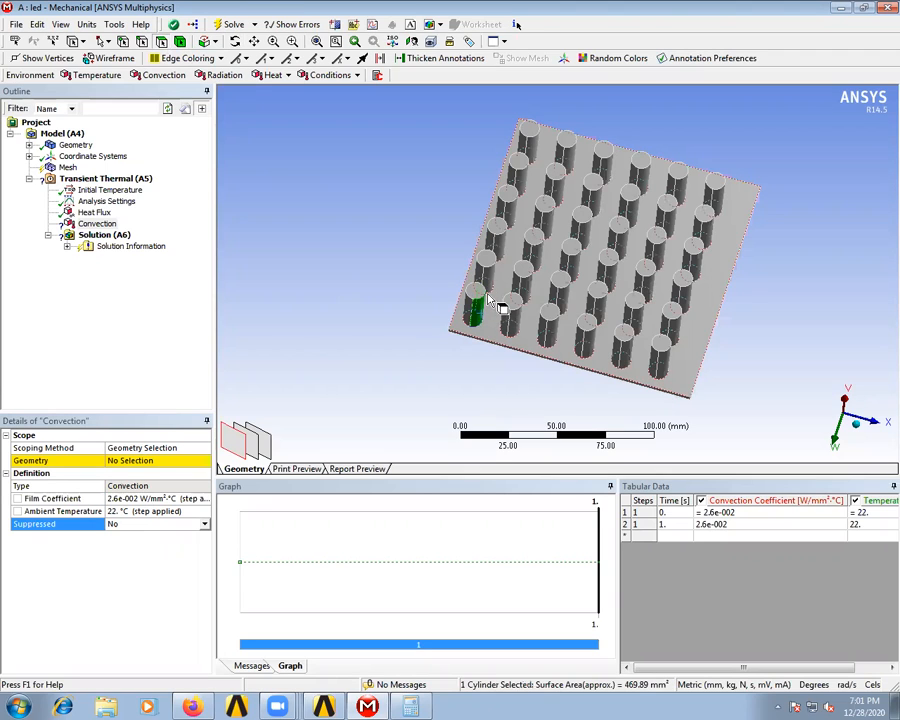
pyautogui.keyDown('ctrl'); pyautogui.click(494, 270); pyautogui.keyUp('ctrl')
pyautogui.keyDown('ctrl'); pyautogui.click(510, 222); pyautogui.keyUp('ctrl')
pyautogui.keyDown('ctrl'); pyautogui.click(520, 192); pyautogui.keyUp('ctrl')
pyautogui.keyDown('ctrl'); pyautogui.click(528, 166); pyautogui.keyUp('ctrl')
pyautogui.keyDown('ctrl'); pyautogui.click(530, 138); pyautogui.keyUp('ctrl')
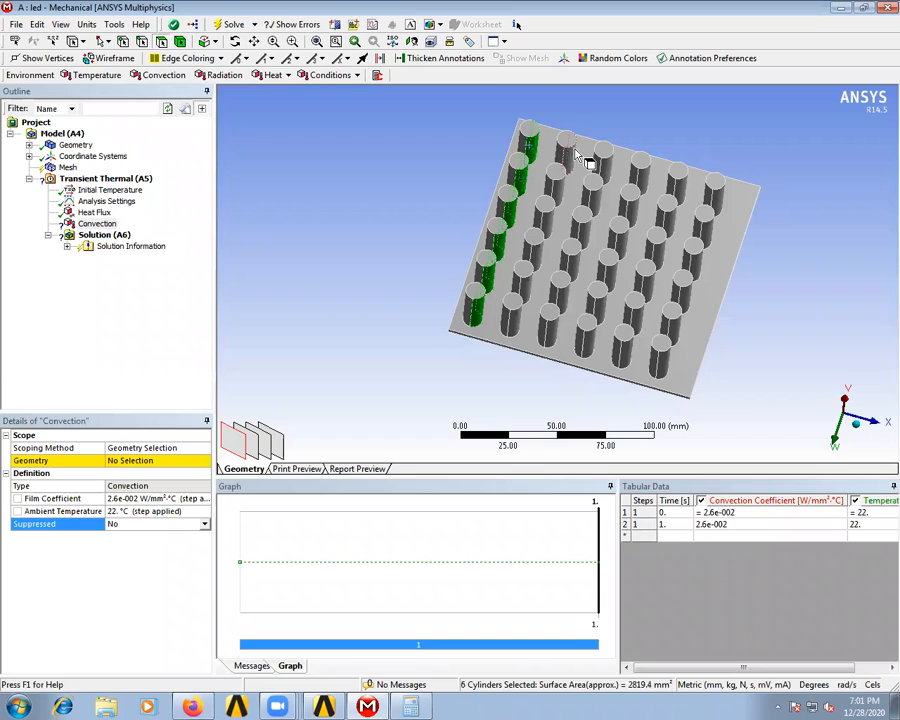
pyautogui.keyDown('ctrl'); pyautogui.click(574, 175); pyautogui.keyUp('ctrl')
pyautogui.keyDown('ctrl'); pyautogui.click(560, 208); pyautogui.keyUp('ctrl')
pyautogui.keyDown('ctrl'); pyautogui.click(555, 245); pyautogui.keyUp('ctrl')
pyautogui.keyDown('ctrl'); pyautogui.click(540, 275); pyautogui.keyUp('ctrl')
pyautogui.keyDown('ctrl'); pyautogui.click(533, 288); pyautogui.keyUp('ctrl')
pyautogui.keyDown('ctrl'); pyautogui.click(524, 318); pyautogui.keyUp('ctrl')
pyautogui.keyDown('ctrl'); pyautogui.click(562, 314); pyautogui.keyUp('ctrl')
pyautogui.keyDown('ctrl'); pyautogui.click(576, 282); pyautogui.keyUp('ctrl')
pyautogui.keyDown('ctrl'); pyautogui.click(578, 252); pyautogui.keyUp('ctrl')
pyautogui.keyDown('ctrl'); pyautogui.click(600, 208); pyautogui.keyUp('ctrl')
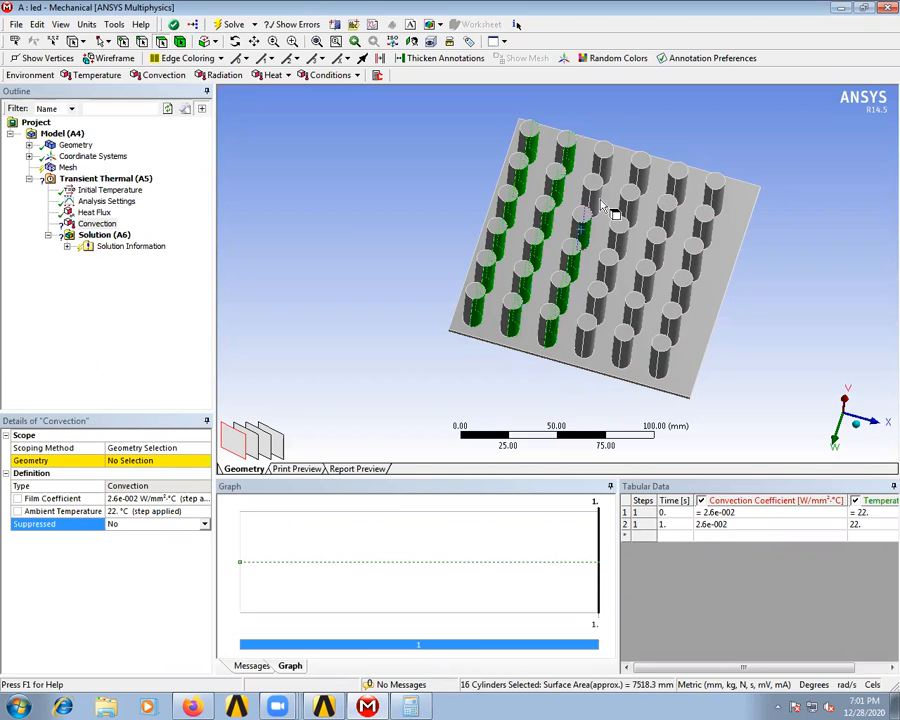
pyautogui.keyDown('ctrl'); pyautogui.click(608, 176); pyautogui.keyUp('ctrl')
pyautogui.keyDown('ctrl'); pyautogui.click(604, 150); pyautogui.keyUp('ctrl')
pyautogui.keyDown('ctrl'); pyautogui.click(642, 162); pyautogui.keyUp('ctrl')
pyautogui.keyDown('ctrl'); pyautogui.click(632, 192); pyautogui.keyUp('ctrl')
pyautogui.keyDown('ctrl'); pyautogui.click(632, 260); pyautogui.keyUp('ctrl')
pyautogui.keyDown('ctrl'); pyautogui.click(618, 298); pyautogui.keyUp('ctrl')
pyautogui.keyDown('ctrl'); pyautogui.click(598, 340); pyautogui.keyUp('ctrl')
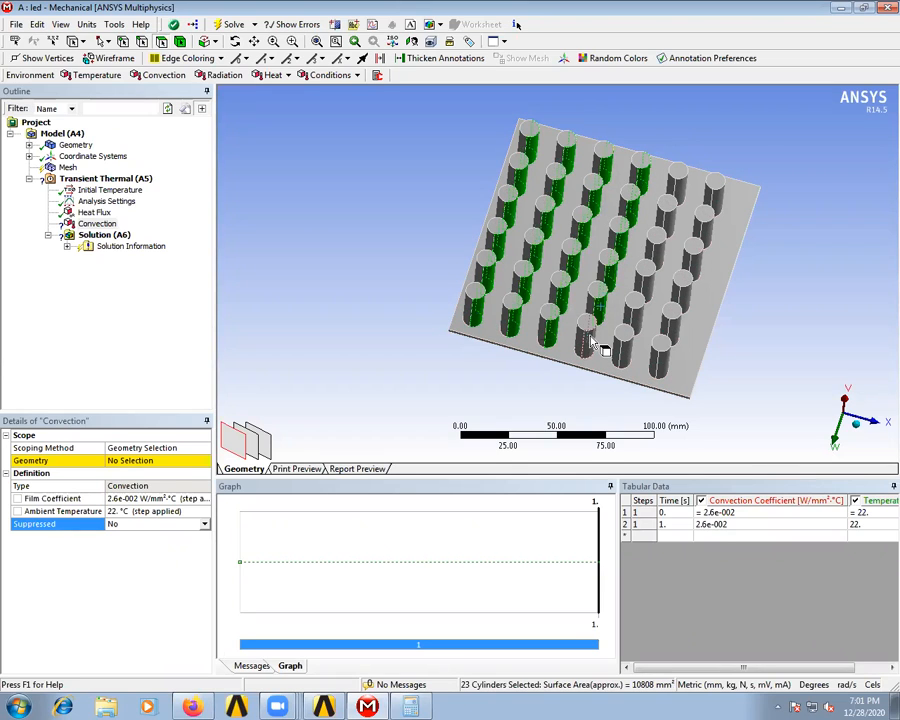
pyautogui.keyDown('ctrl'); pyautogui.click(623, 358); pyautogui.keyUp('ctrl')
pyautogui.keyDown('ctrl'); pyautogui.click(635, 329); pyautogui.keyUp('ctrl')
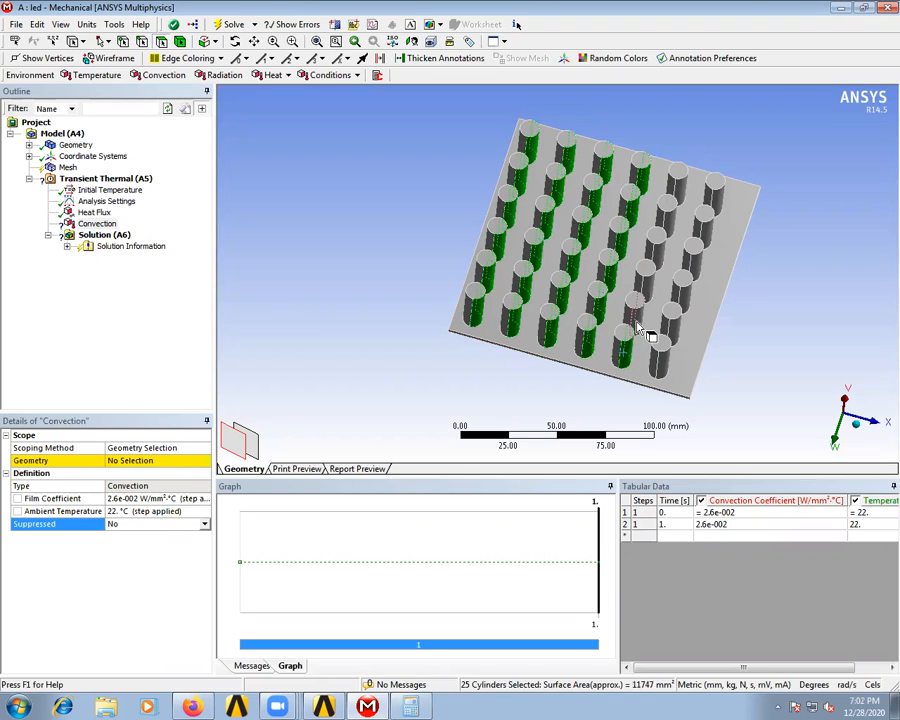
pyautogui.keyDown('ctrl'); pyautogui.click(655, 287); pyautogui.keyUp('ctrl')
pyautogui.keyDown('ctrl'); pyautogui.click(660, 262); pyautogui.keyUp('ctrl')
pyautogui.keyDown('ctrl'); pyautogui.click(683, 231); pyautogui.keyUp('ctrl')
pyautogui.keyDown('ctrl'); pyautogui.click(695, 207); pyautogui.keyUp('ctrl')
pyautogui.keyDown('ctrl'); pyautogui.click(698, 194); pyautogui.keyUp('ctrl')
pyautogui.keyDown('ctrl'); pyautogui.click(718, 197); pyautogui.keyUp('ctrl')
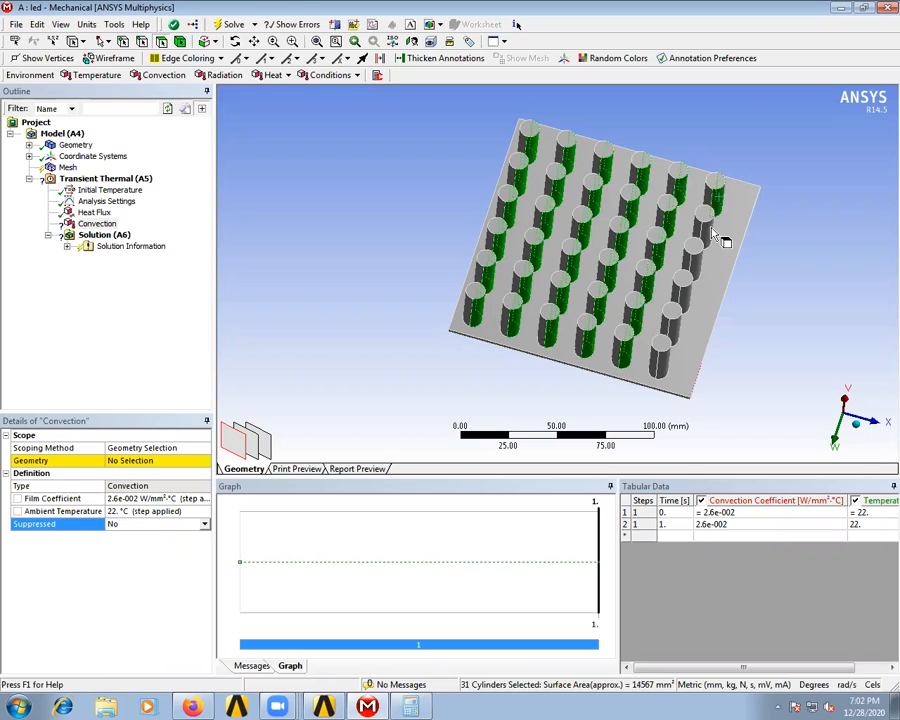
pyautogui.keyDown('ctrl'); pyautogui.click(714, 248); pyautogui.keyUp('ctrl')
pyautogui.keyDown('ctrl'); pyautogui.click(690, 292); pyautogui.keyUp('ctrl')
pyautogui.keyDown('ctrl'); pyautogui.click(680, 322); pyautogui.keyUp('ctrl')
pyautogui.keyDown('ctrl'); pyautogui.click(672, 345); pyautogui.keyUp('ctrl')
pyautogui.keyDown('ctrl'); pyautogui.click(662, 367); pyautogui.keyUp('ctrl')
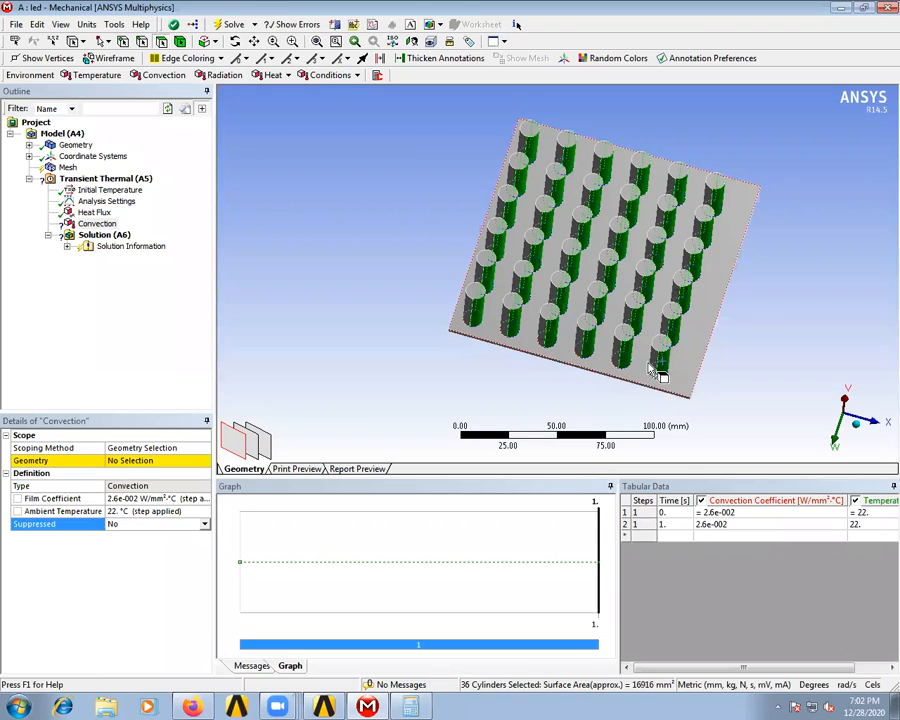
pyautogui.click(212, 41)
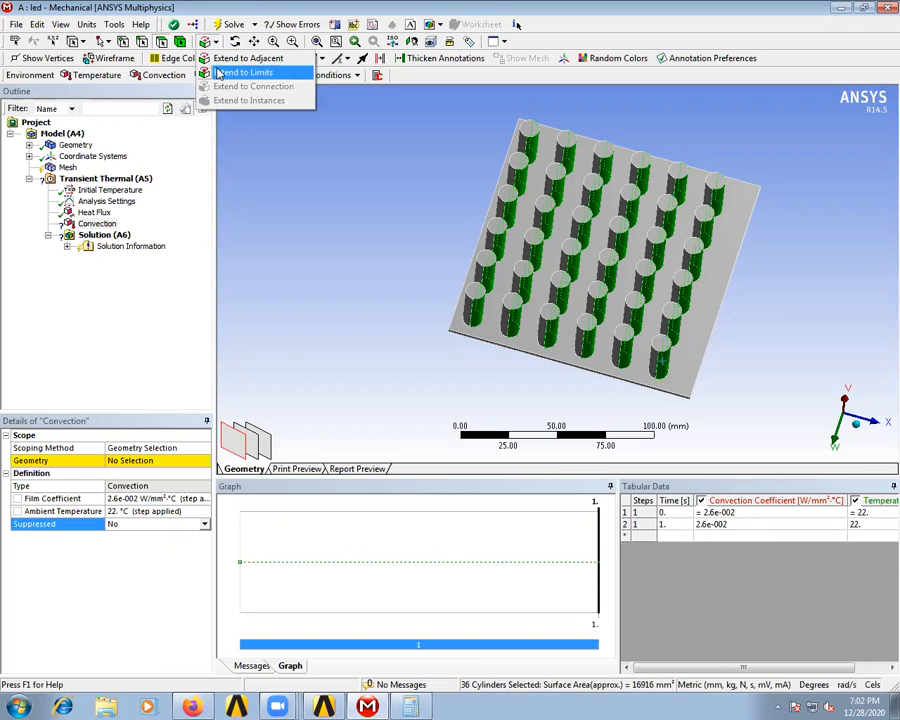
pyautogui.click(218, 74)
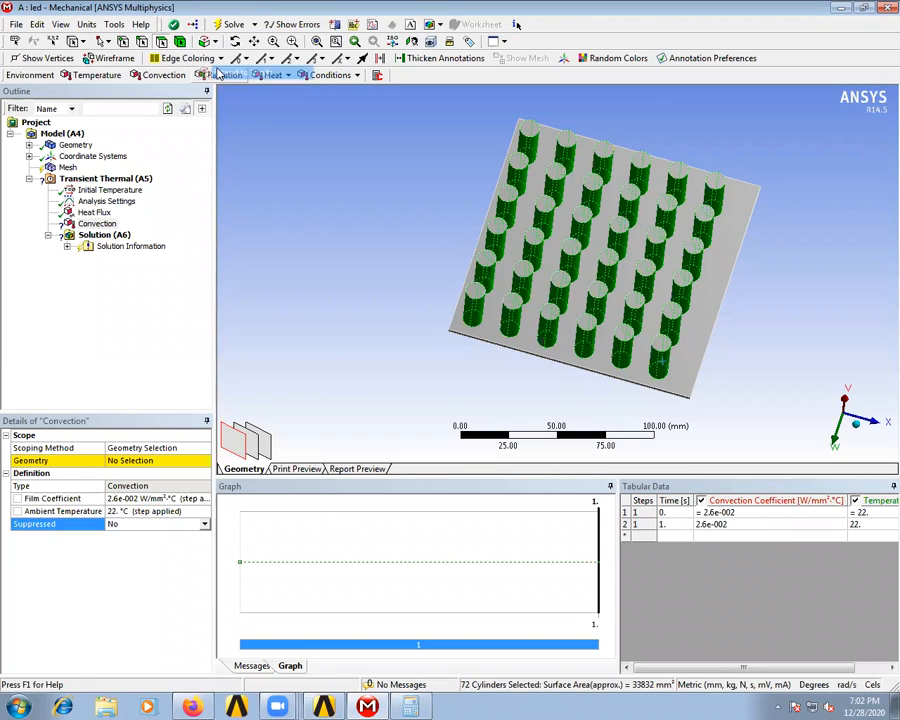
# - Add the flat end faces of all 36 pins to the selection and scope the Convection load to the selected faces
pyautogui.keyDown('ctrl'); pyautogui.click(528, 130); pyautogui.keyUp('ctrl')
pyautogui.keyDown('ctrl'); pyautogui.click(566, 140); pyautogui.keyUp('ctrl')
pyautogui.keyDown('ctrl'); pyautogui.click(603, 150); pyautogui.keyUp('ctrl')
pyautogui.keyDown('ctrl'); pyautogui.click(641, 162); pyautogui.keyUp('ctrl')
pyautogui.keyDown('ctrl'); pyautogui.click(678, 175); pyautogui.keyUp('ctrl')
pyautogui.keyDown('ctrl'); pyautogui.click(715, 183); pyautogui.keyUp('ctrl')
pyautogui.keyDown('ctrl'); pyautogui.click(705, 212); pyautogui.keyUp('ctrl')
pyautogui.keyDown('ctrl'); pyautogui.click(693, 246); pyautogui.keyUp('ctrl')
pyautogui.keyDown('ctrl'); pyautogui.click(681, 279); pyautogui.keyUp('ctrl')
pyautogui.keyDown('ctrl'); pyautogui.click(673, 311); pyautogui.keyUp('ctrl')
pyautogui.keyDown('ctrl'); pyautogui.click(660, 342); pyautogui.keyUp('ctrl')
pyautogui.keyDown('ctrl'); pyautogui.click(624, 333); pyautogui.keyUp('ctrl')
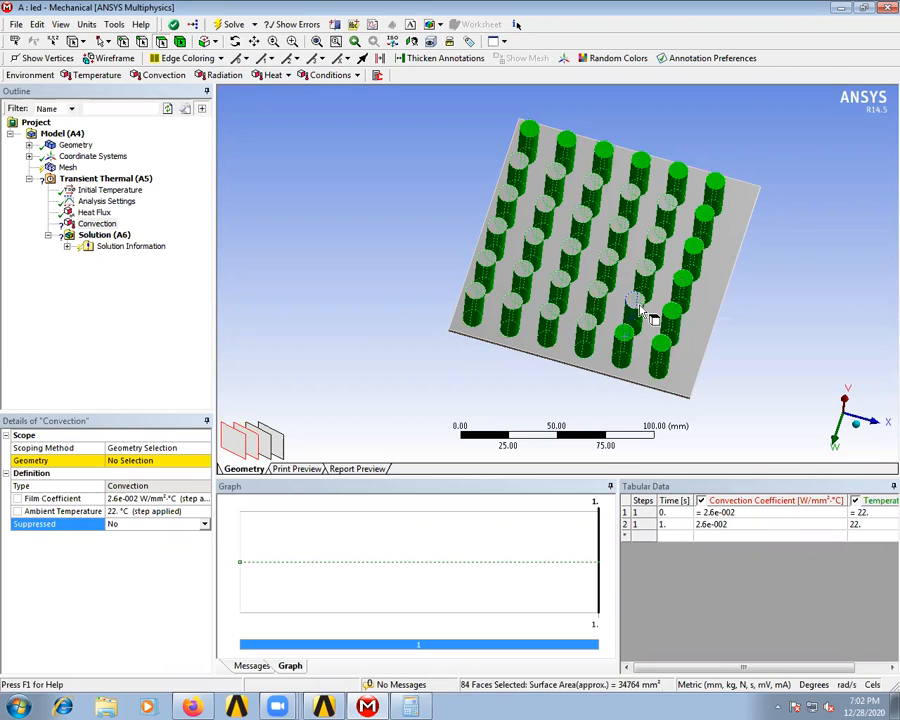
pyautogui.keyDown('ctrl'); pyautogui.click(641, 298); pyautogui.keyUp('ctrl')
pyautogui.keyDown('ctrl'); pyautogui.click(646, 269); pyautogui.keyUp('ctrl')
pyautogui.keyDown('ctrl'); pyautogui.click(655, 234); pyautogui.keyUp('ctrl')
pyautogui.keyDown('ctrl'); pyautogui.click(667, 205); pyautogui.keyUp('ctrl')
pyautogui.keyDown('ctrl'); pyautogui.click(630, 195); pyautogui.keyUp('ctrl')
pyautogui.keyDown('ctrl'); pyautogui.click(594, 188); pyautogui.keyUp('ctrl')
pyautogui.keyDown('ctrl'); pyautogui.click(553, 178); pyautogui.keyUp('ctrl')
pyautogui.keyDown('ctrl'); pyautogui.click(518, 157); pyautogui.keyUp('ctrl')
pyautogui.keyDown('ctrl'); pyautogui.click(508, 196); pyautogui.keyUp('ctrl')
pyautogui.keyDown('ctrl'); pyautogui.click(500, 231); pyautogui.keyUp('ctrl')
pyautogui.keyDown('ctrl'); pyautogui.click(486, 261); pyautogui.keyUp('ctrl')
pyautogui.keyDown('ctrl'); pyautogui.click(480, 294); pyautogui.keyUp('ctrl')
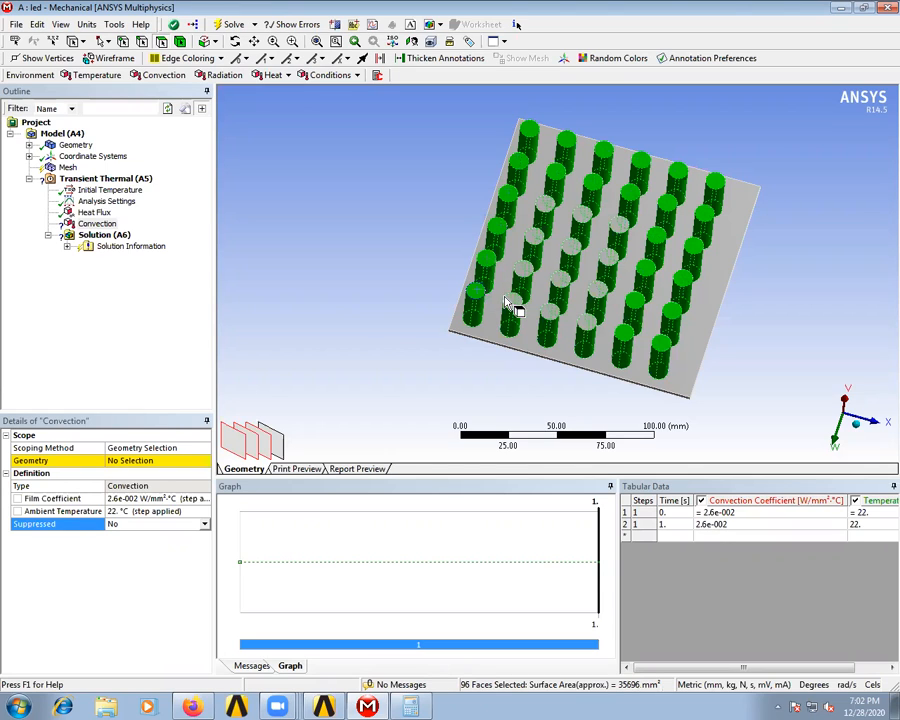
pyautogui.keyDown('ctrl'); pyautogui.click(512, 306); pyautogui.keyUp('ctrl')
pyautogui.keyDown('ctrl'); pyautogui.click(523, 273); pyautogui.keyUp('ctrl')
pyautogui.keyDown('ctrl'); pyautogui.click(535, 240); pyautogui.keyUp('ctrl')
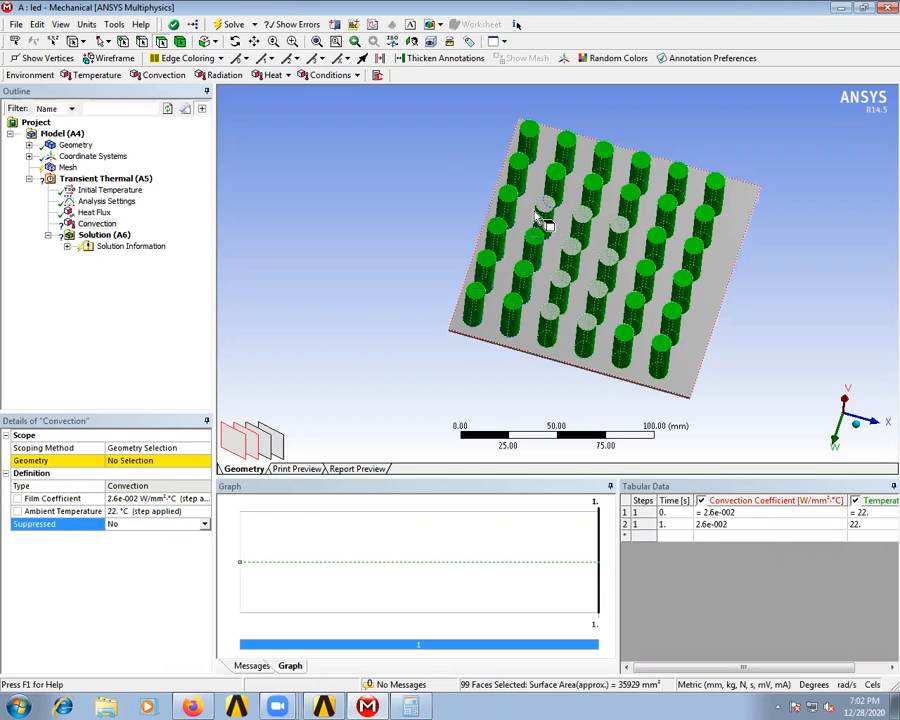
pyautogui.keyDown('ctrl'); pyautogui.click(583, 214); pyautogui.keyUp('ctrl')
pyautogui.keyDown('ctrl'); pyautogui.click(618, 226); pyautogui.keyUp('ctrl')
pyautogui.keyDown('ctrl'); pyautogui.click(612, 252); pyautogui.keyUp('ctrl')
pyautogui.keyDown('ctrl'); pyautogui.click(572, 254); pyautogui.keyUp('ctrl')
pyautogui.keyDown('ctrl'); pyautogui.click(572, 252); pyautogui.keyUp('ctrl')
pyautogui.keyDown('ctrl'); pyautogui.click(562, 281); pyautogui.keyUp('ctrl')
pyautogui.keyDown('ctrl'); pyautogui.click(598, 291); pyautogui.keyUp('ctrl')
pyautogui.keyDown('ctrl'); pyautogui.click(591, 325); pyautogui.keyUp('ctrl')
pyautogui.keyDown('ctrl'); pyautogui.click(554, 317); pyautogui.keyUp('ctrl')
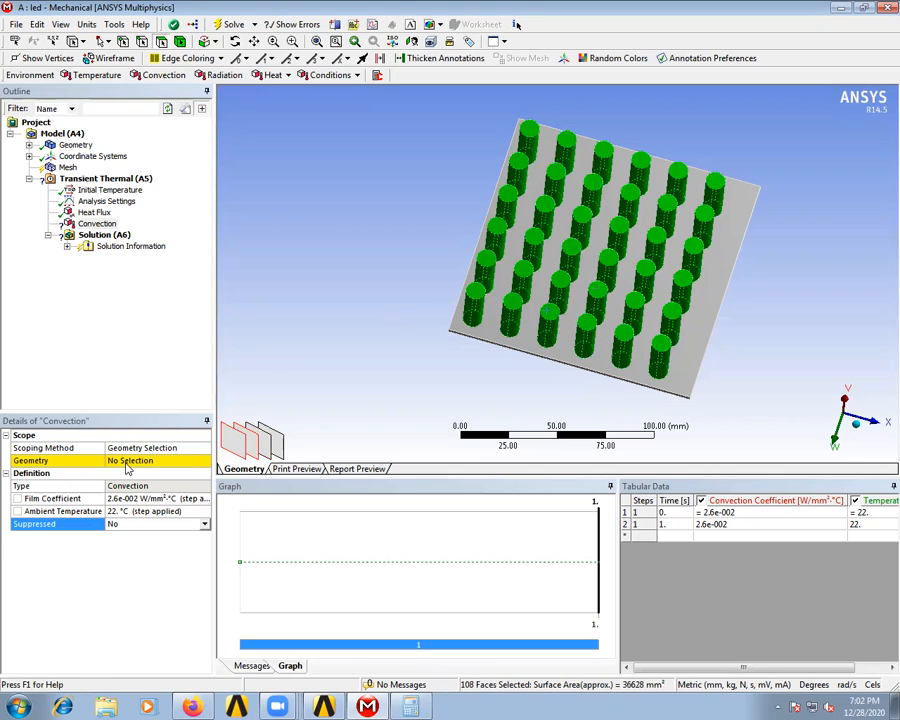
pyautogui.click(127, 462)
pyautogui.click(128, 461)
# - Add a Temperature result for all bodies to the solution and solve the transient thermal analysis
pyautogui.click(110, 235)
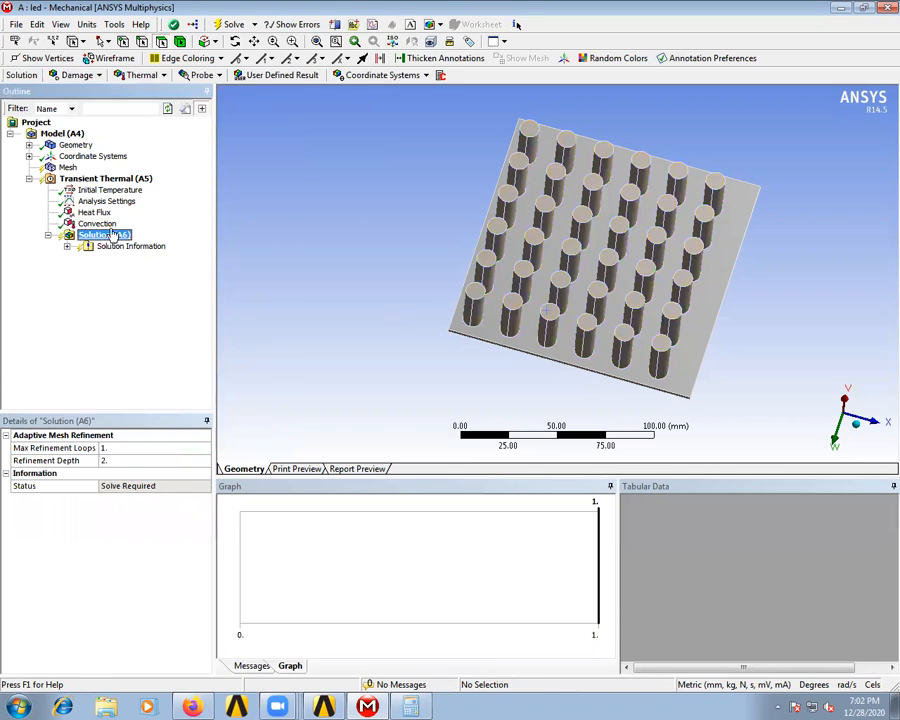
pyautogui.click(141, 75)
pyautogui.click(145, 91)
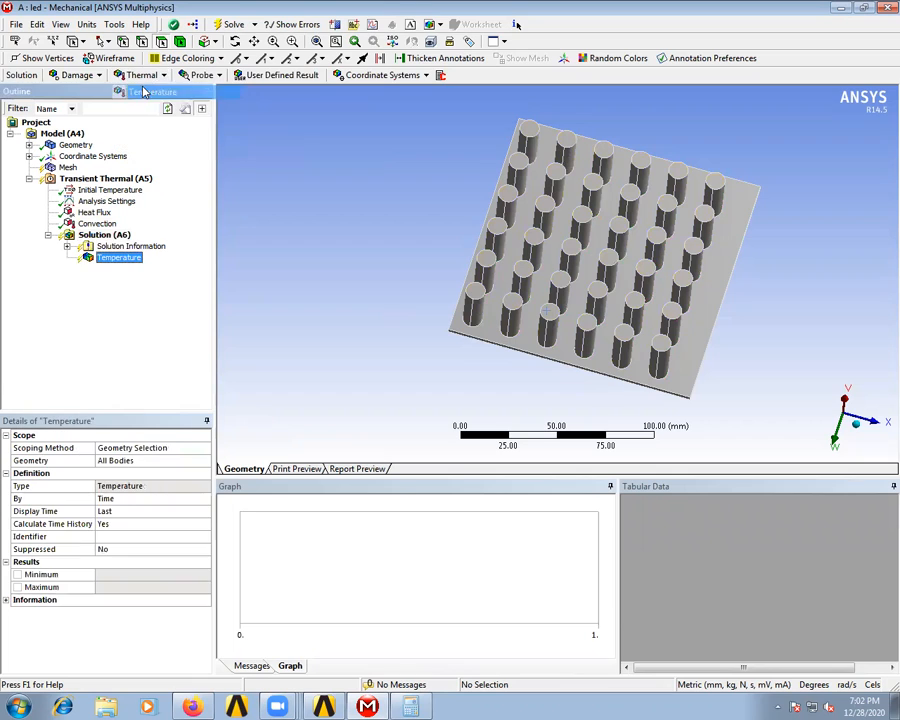
pyautogui.click(221, 25)
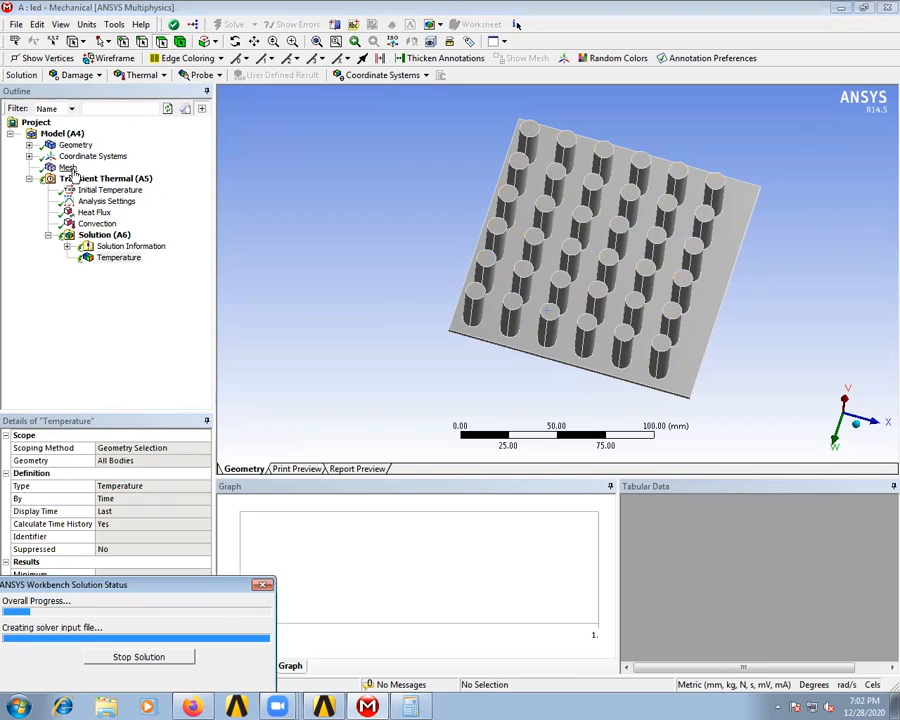
# - Inspect the generated mesh and examine the Temperature result's contour plot and its legend's maximum and minimum
pyautogui.click(66, 168)
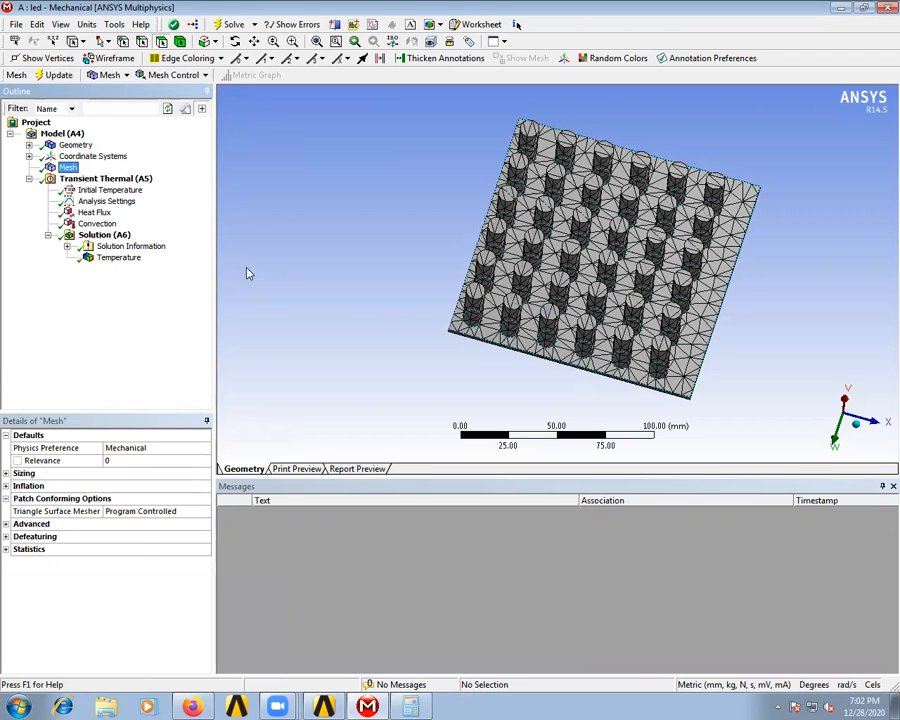
pyautogui.click(125, 258)
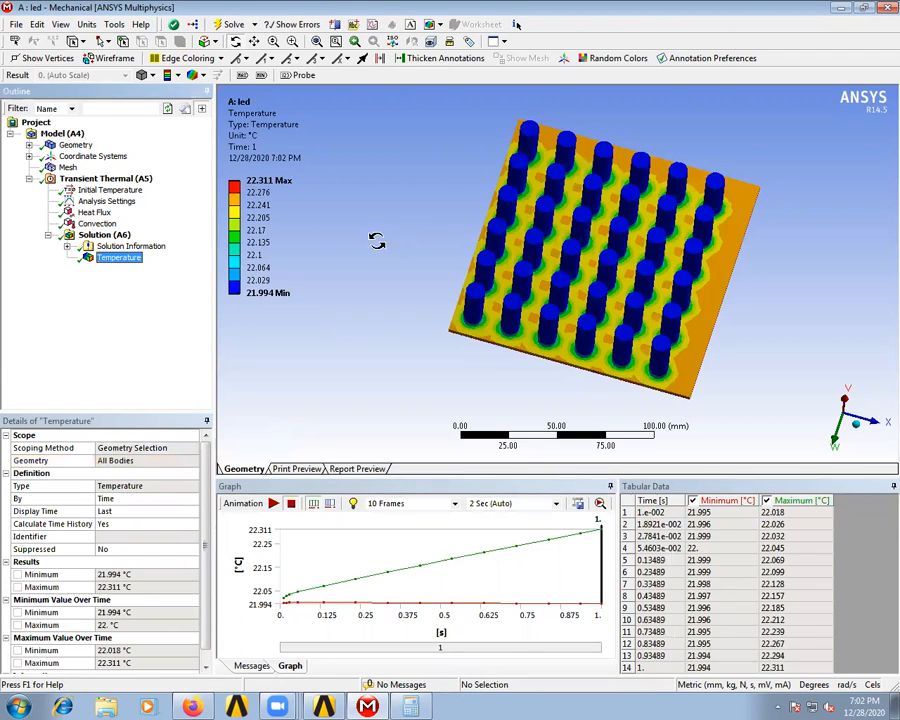
pyautogui.click(268, 193)
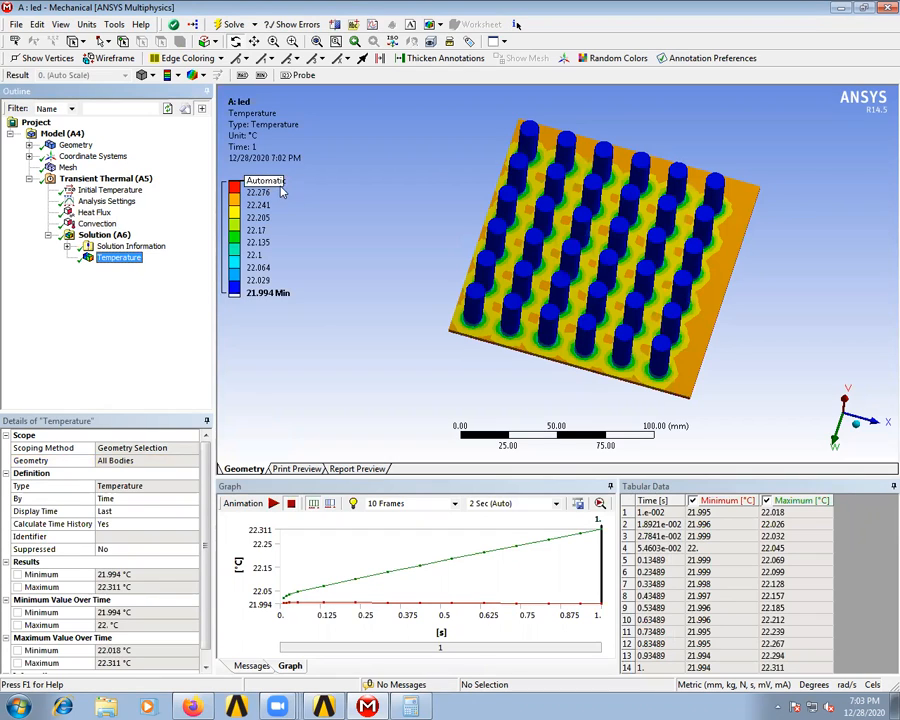
pyautogui.click(266, 293)
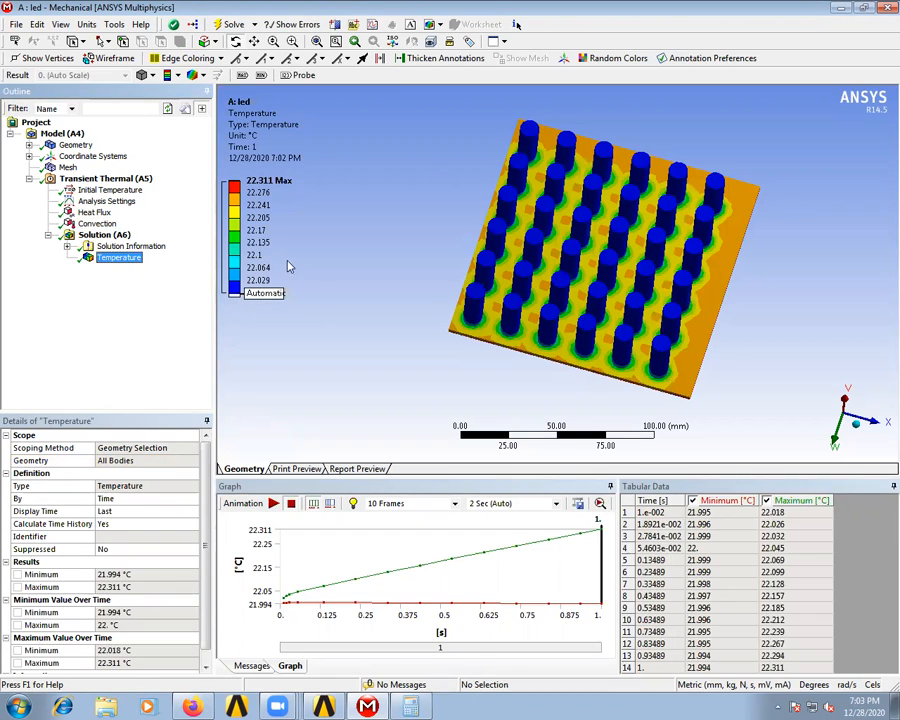
# - Examine the temperature contours on the heat sink's pin side and on the underside of its base plate
pyautogui.click(338, 181)
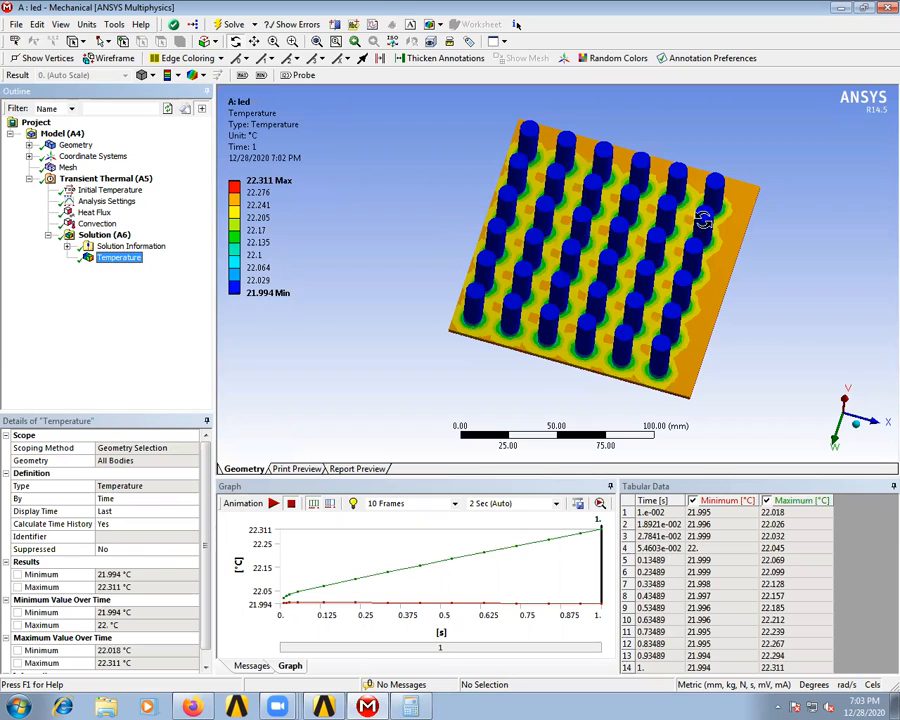
pyautogui.moveTo(563, 358); pyautogui.dragTo(585, 251)
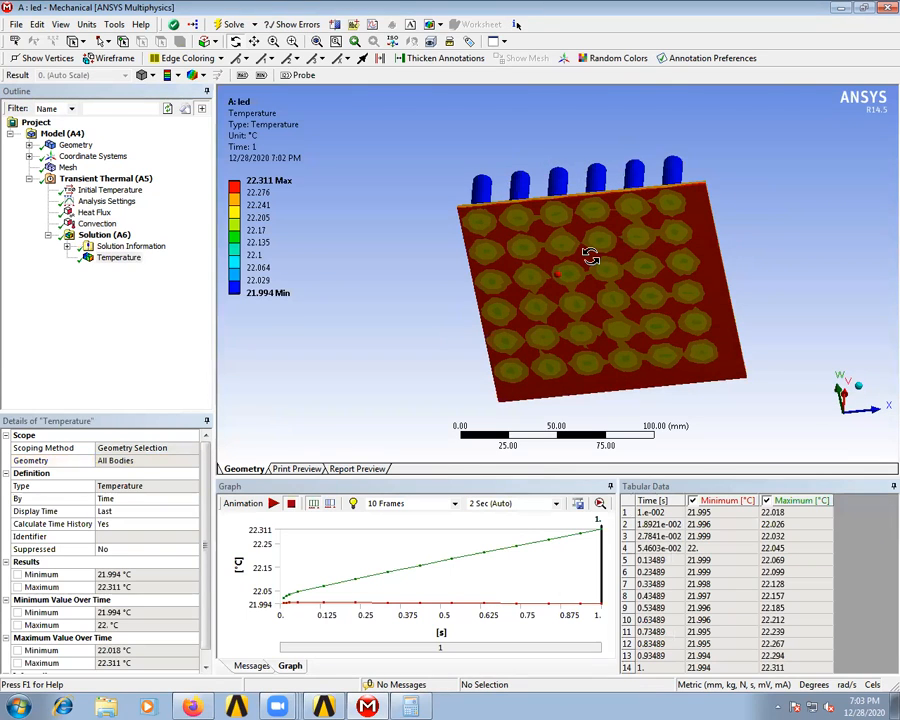
pyautogui.moveTo(564, 272); pyautogui.dragTo(598, 156)
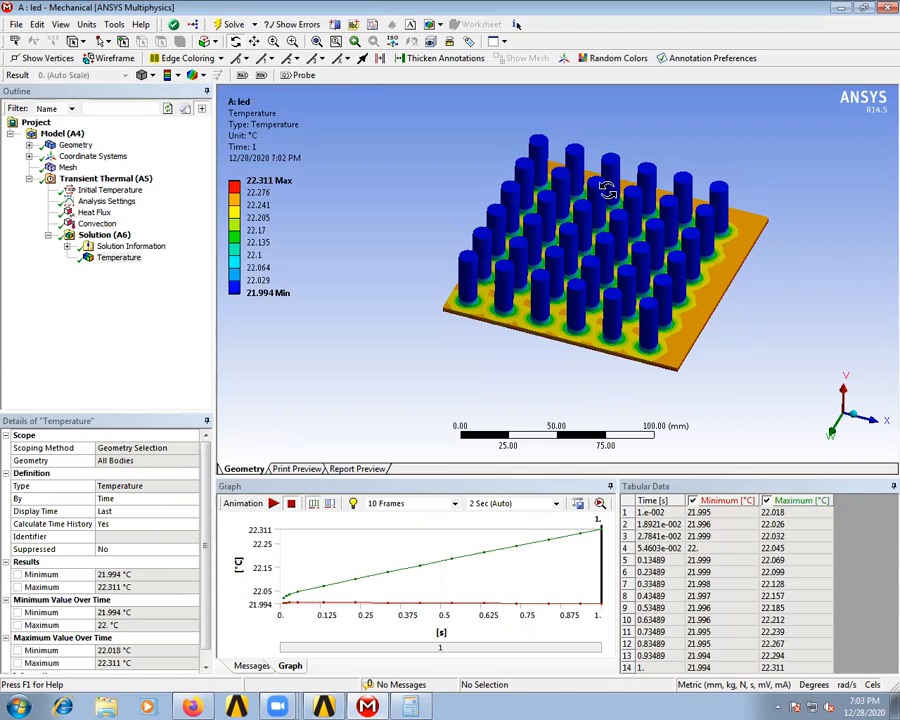
pyautogui.moveTo(580, 310); pyautogui.dragTo(586, 270)
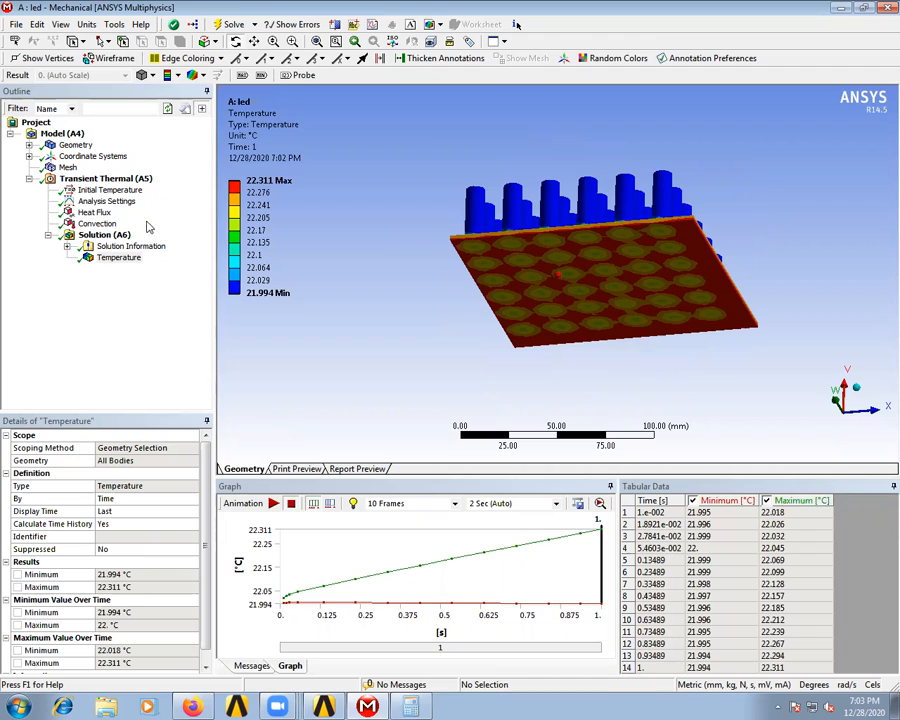
# - Set the Heat Flux magnitude to 0.004 W/mm², solve the analysis again and review the Temperature result
pyautogui.click(95, 213)
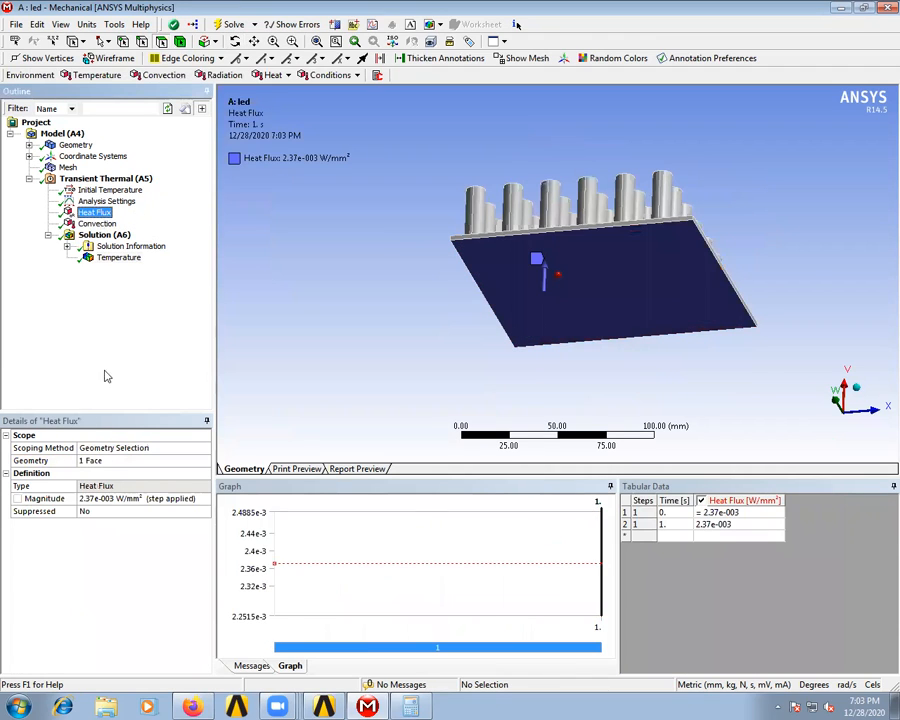
pyautogui.click(103, 499)
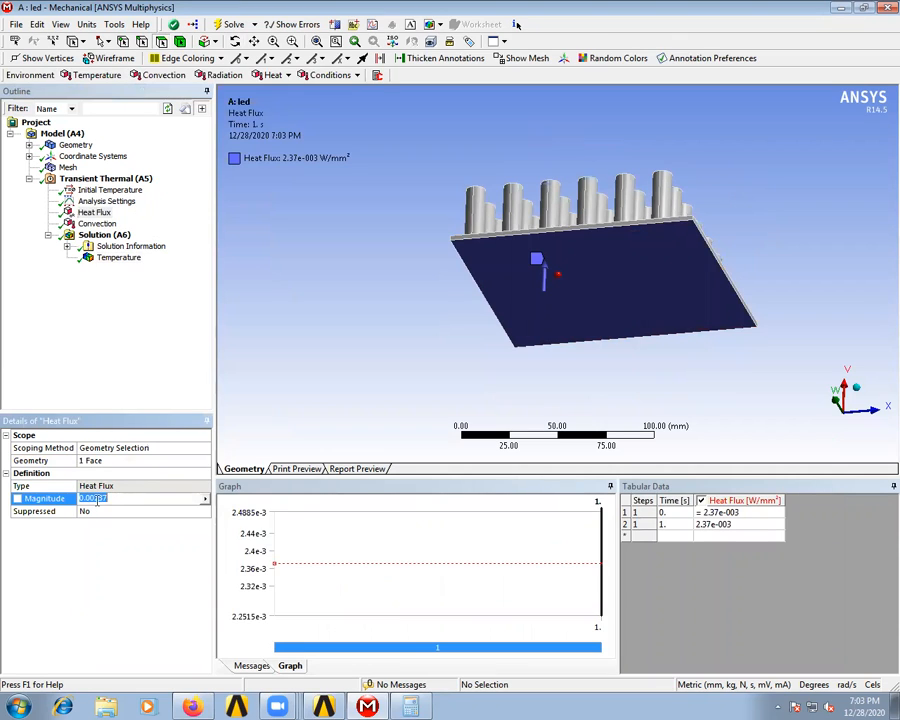
pyautogui.click(115, 499)
pyautogui.click(150, 513)
pyautogui.click(232, 25)
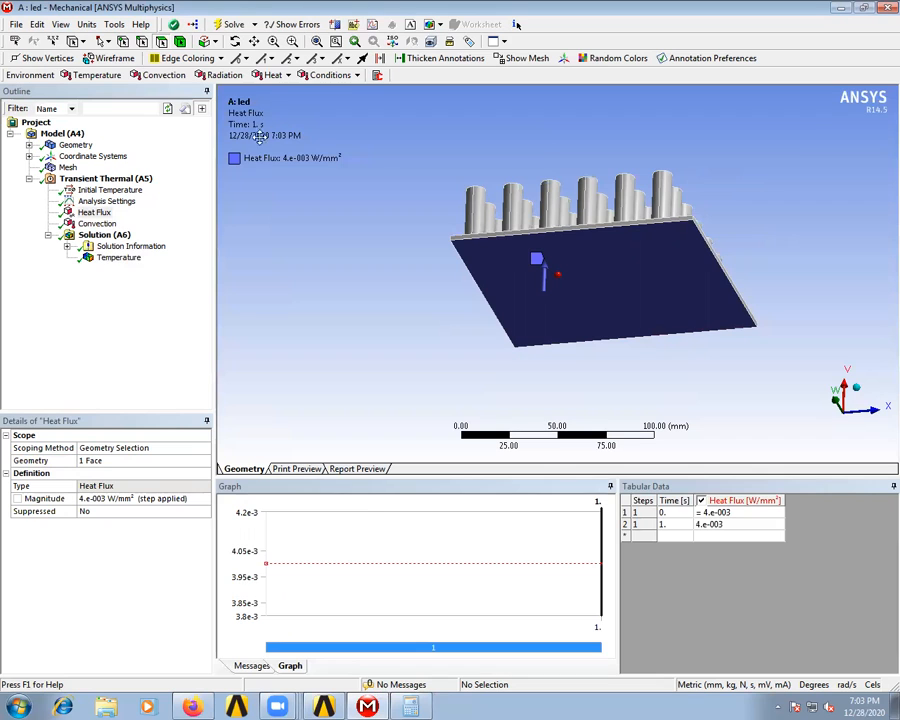
pyautogui.click(133, 258)
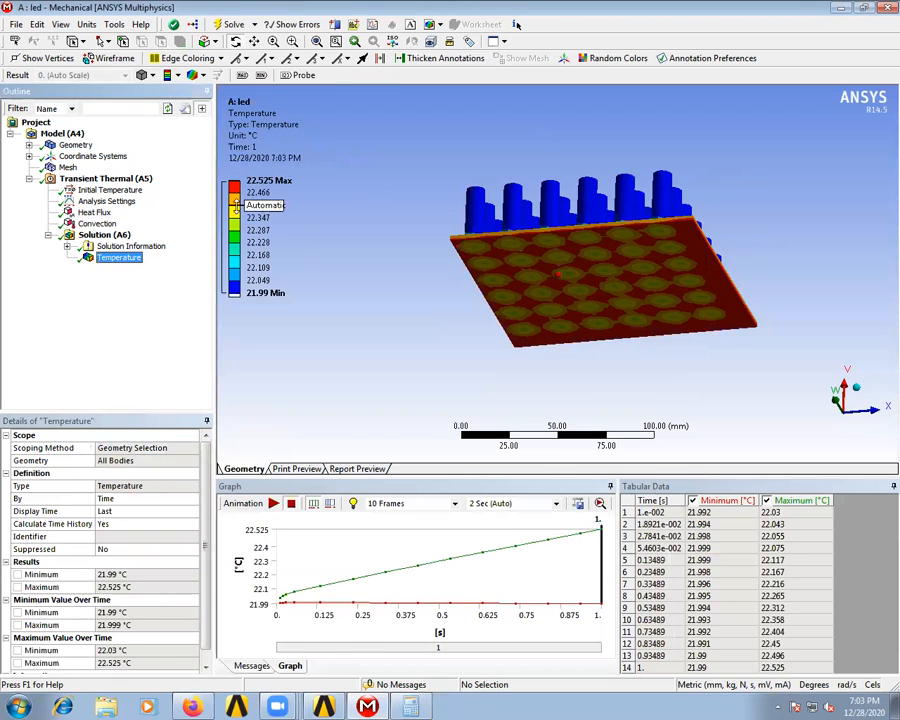
pyautogui.moveTo(545, 215); pyautogui.dragTo(555, 262, button='middle')
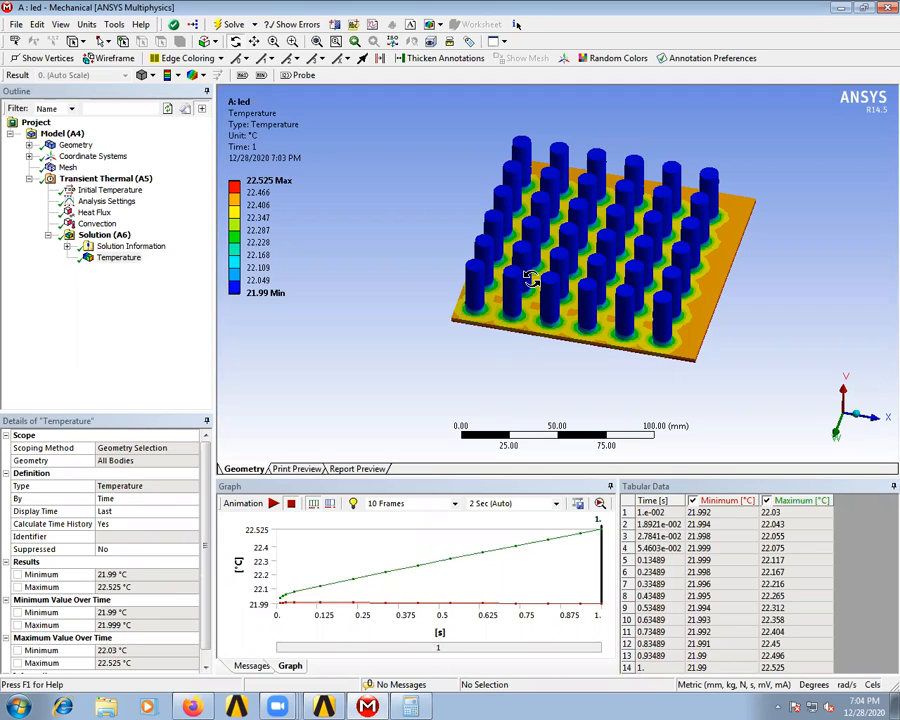
pyautogui.click(262, 183)
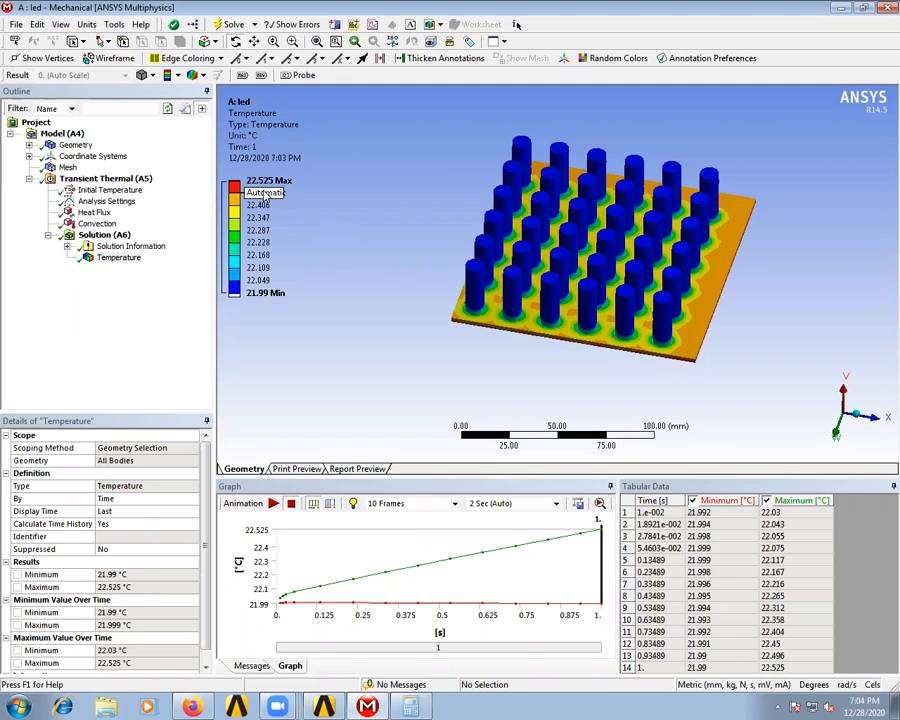
# - Set the Heat Flux magnitude to 0.04 W/mm², re-solve the analysis and inspect the Temperature contours on the pins and base plate
pyautogui.click(95, 212)
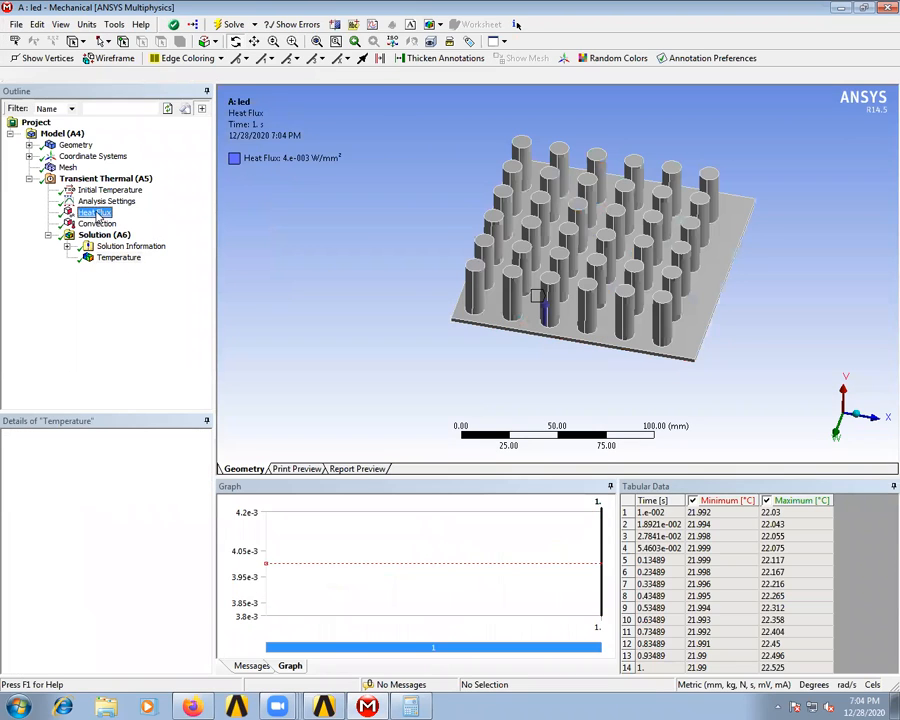
pyautogui.click(130, 498)
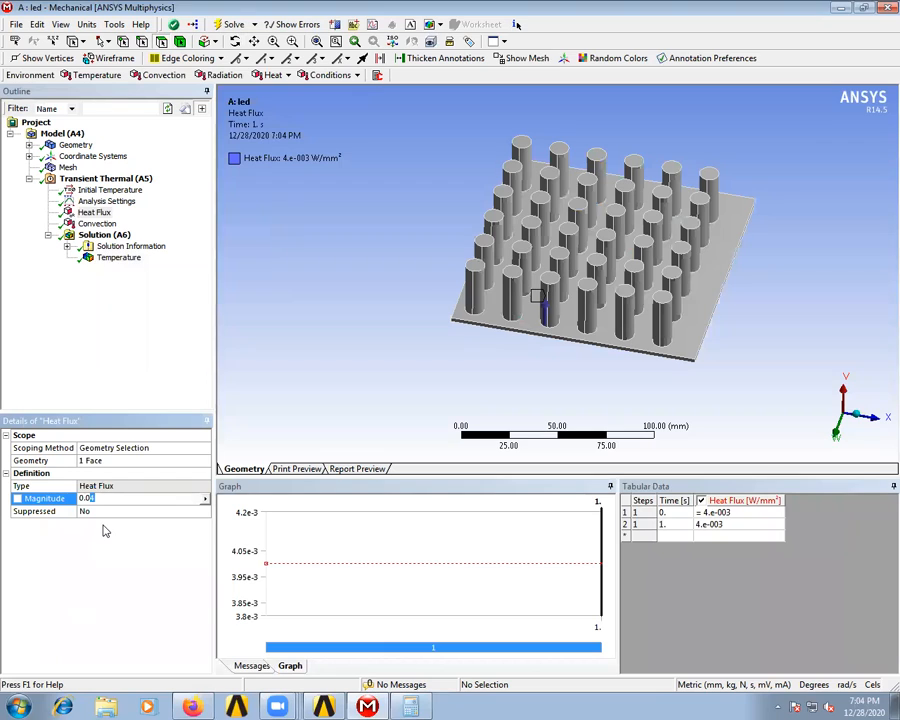
pyautogui.write('4')
pyautogui.press('Return')
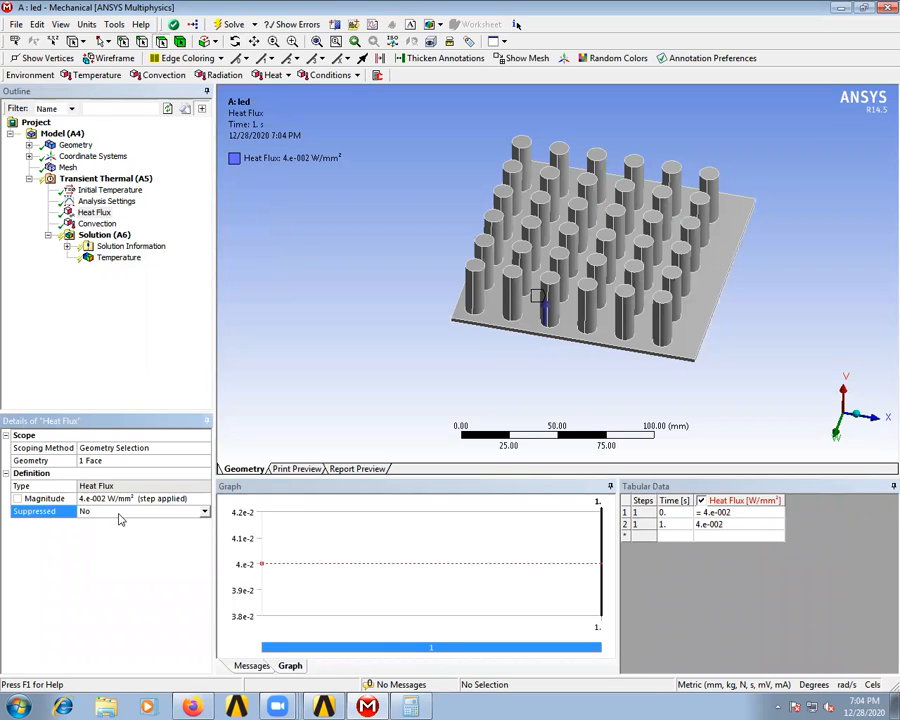
pyautogui.click(216, 24)
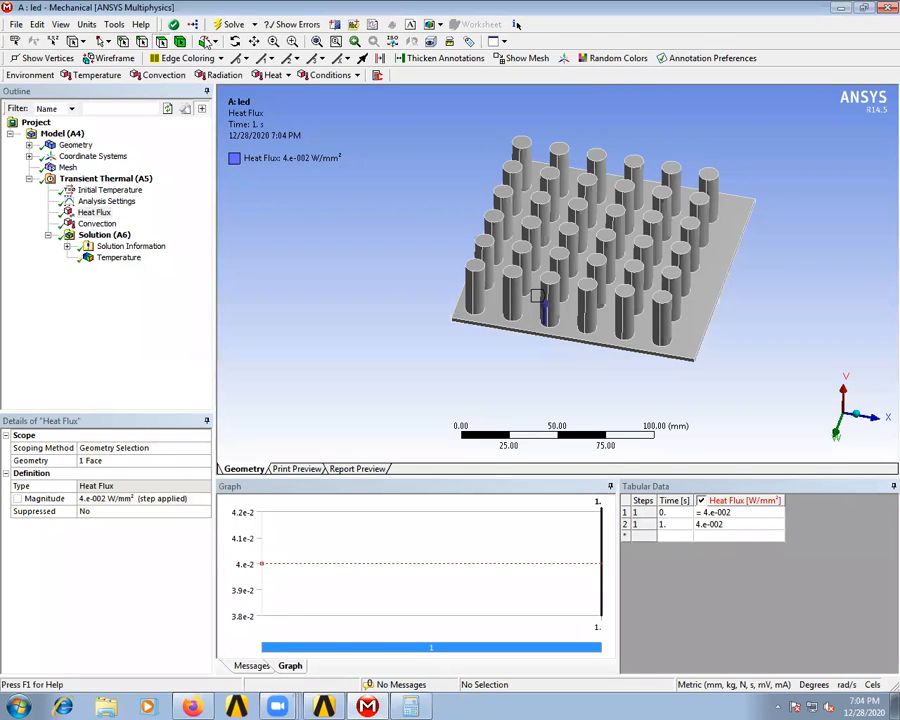
pyautogui.click(120, 257)
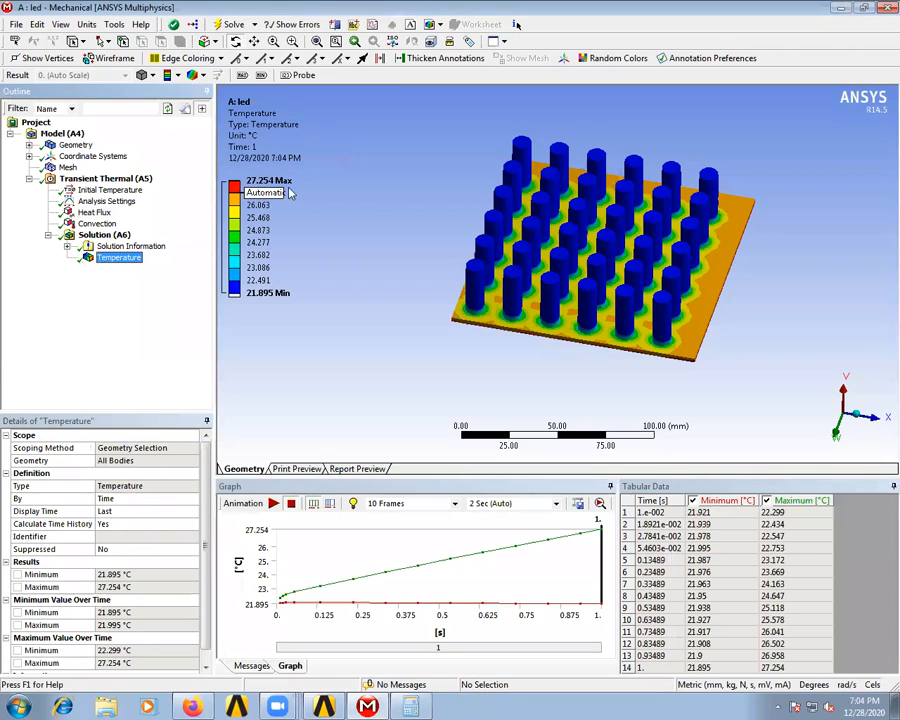
pyautogui.moveTo(569, 267); pyautogui.dragTo(494, 307, button='middle')
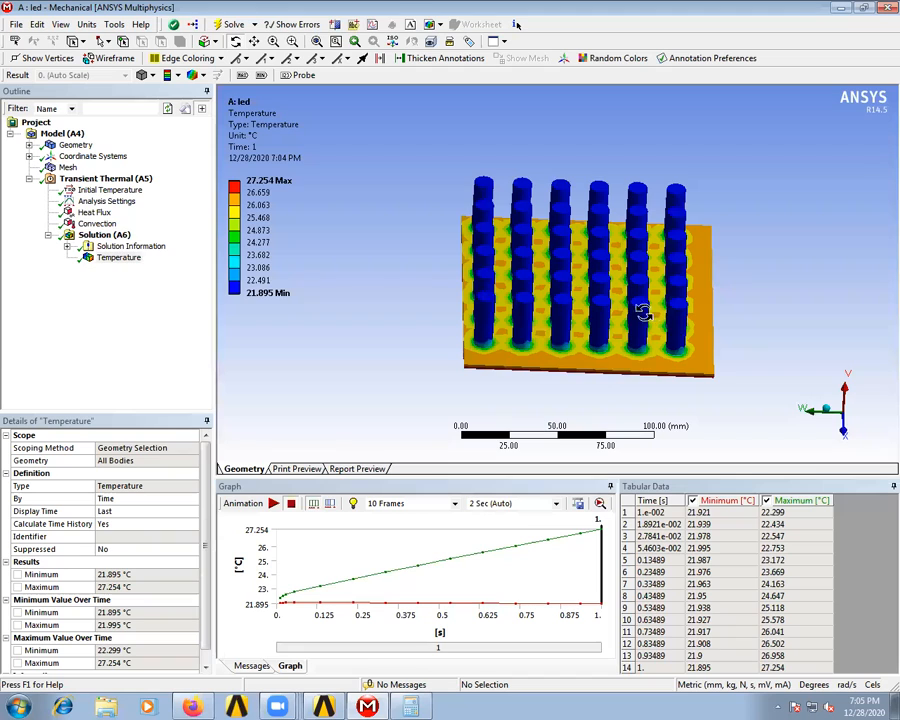
# - Return the Heat Flux magnitude to 0.004 W/mm² and check the settings of the Convection and Heat Flux loads
pyautogui.click(96, 213)
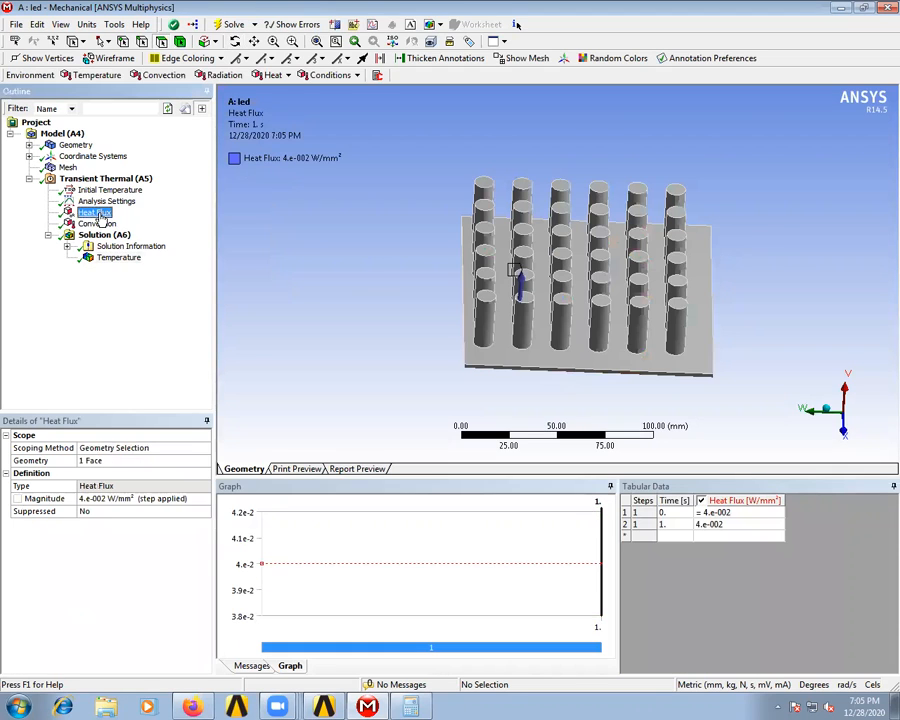
pyautogui.click(97, 498)
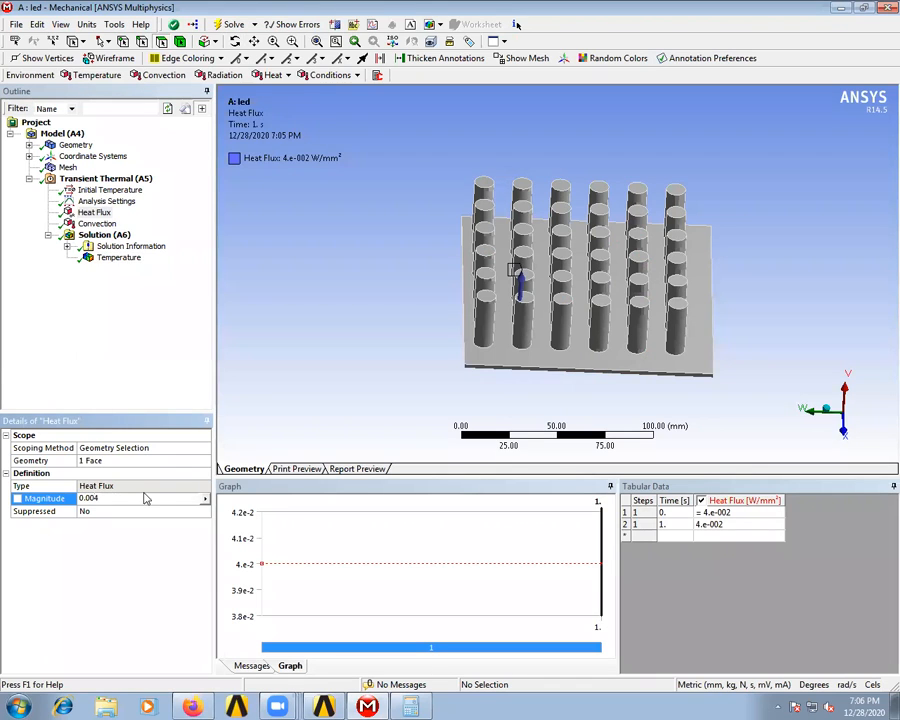
pyautogui.click(104, 507)
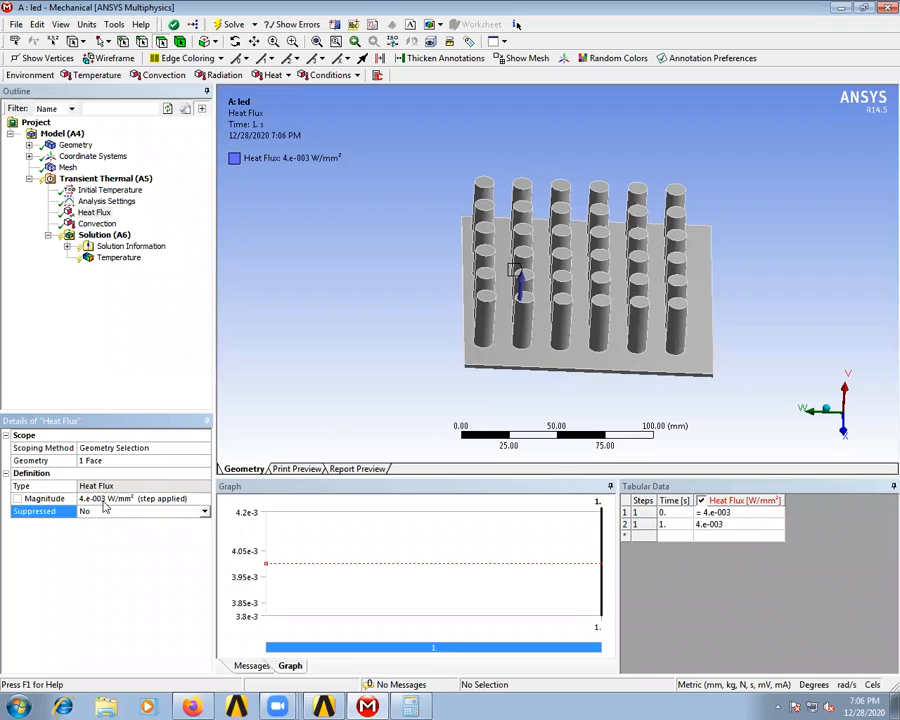
pyautogui.click(96, 225)
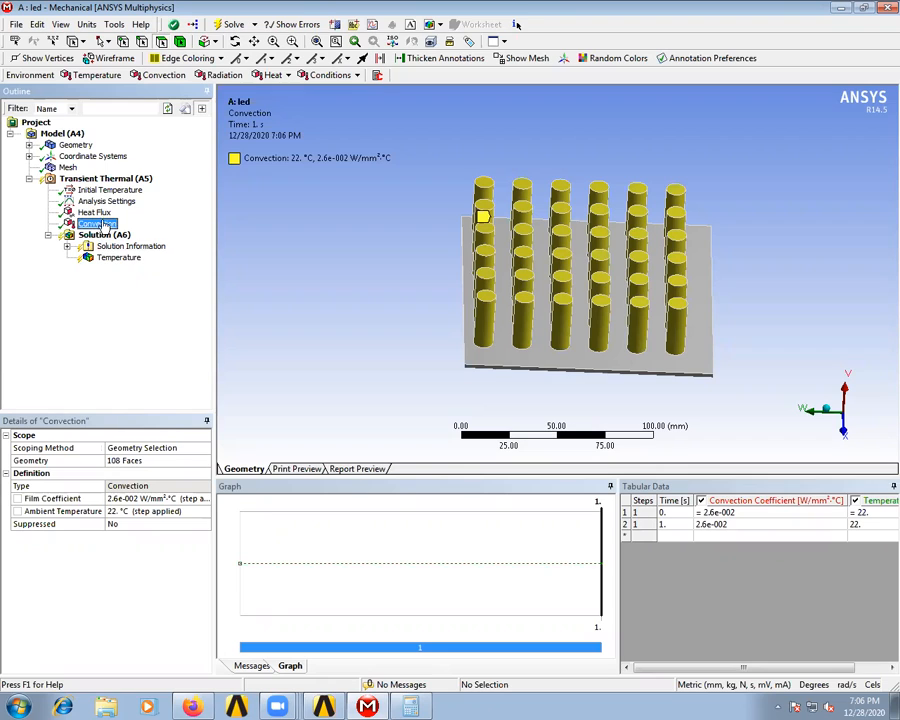
pyautogui.click(101, 215)
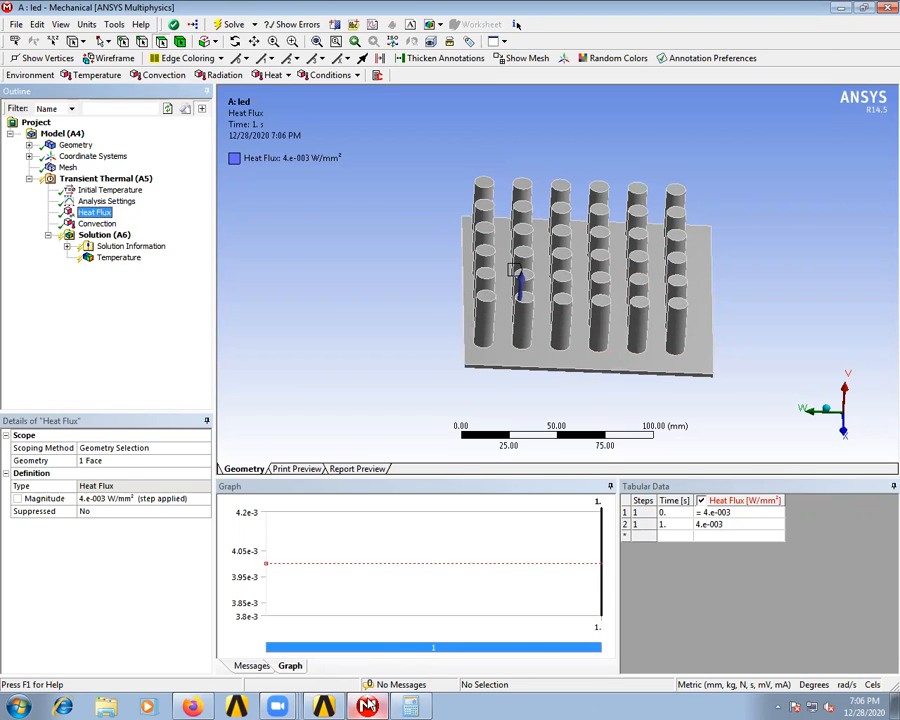
pyautogui.moveTo(369, 706)
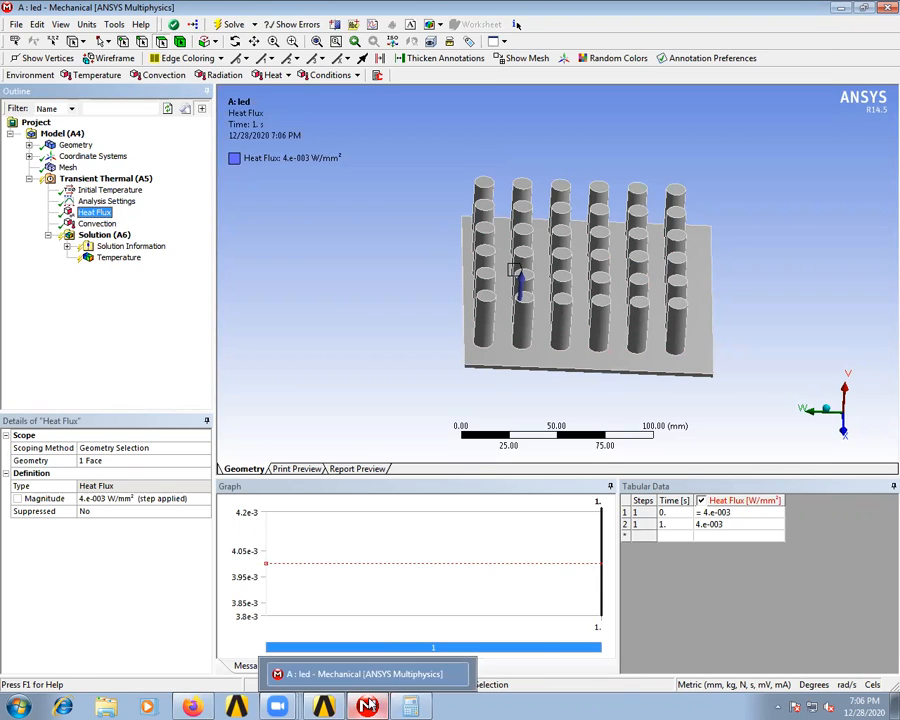